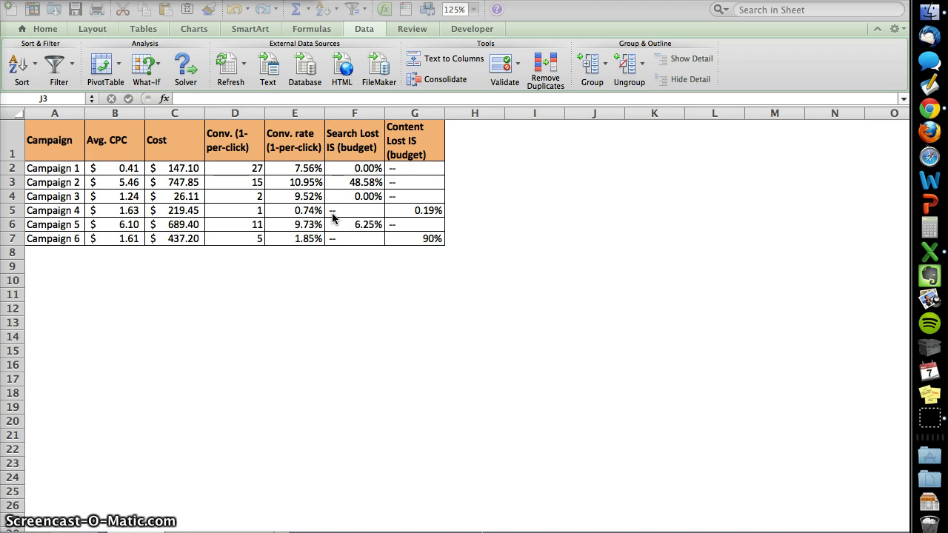
# Bring Excel into focus and open Tools > Add-Ins to confirm Solver.Xlam is checked.
pyautogui.click(541, 402)
pyautogui.click(533, 334)
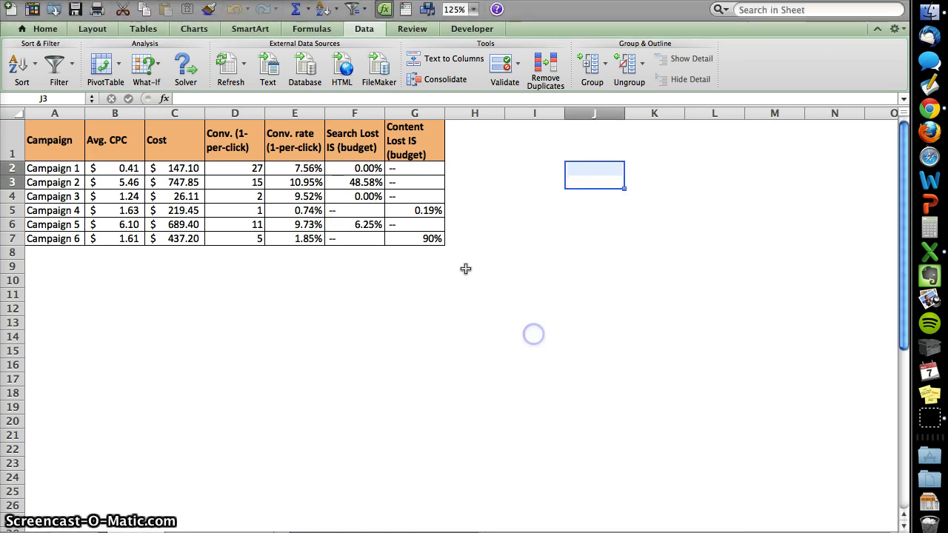
pyautogui.click(194, 74)
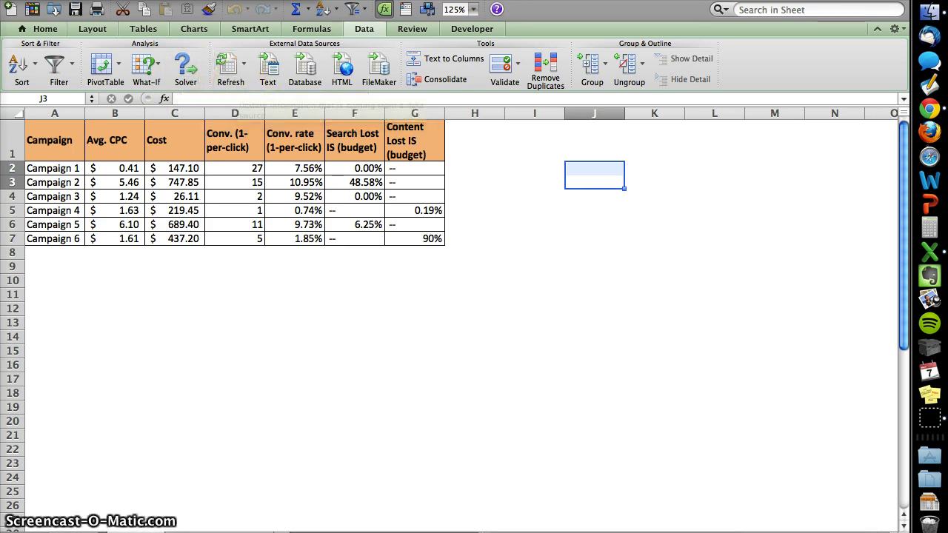
pyautogui.click(285, 0)
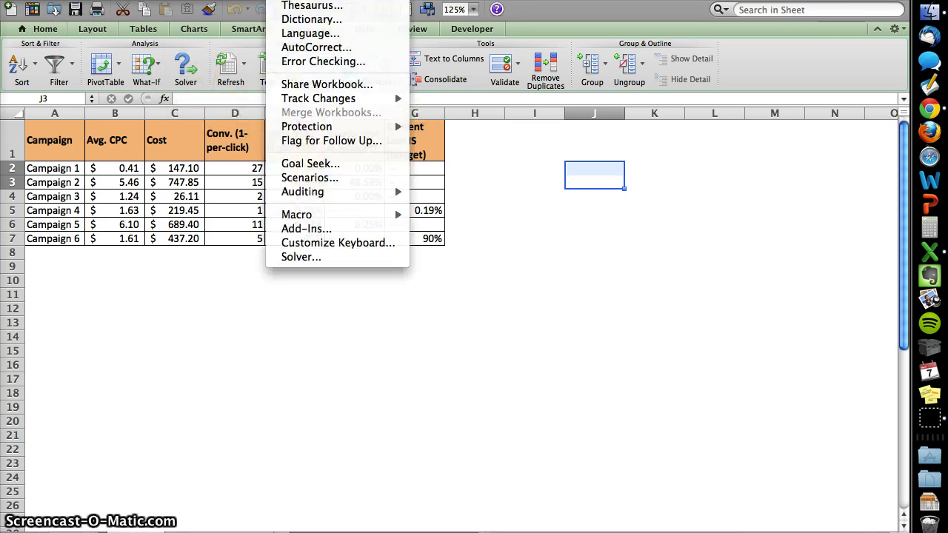
pyautogui.click(304, 230)
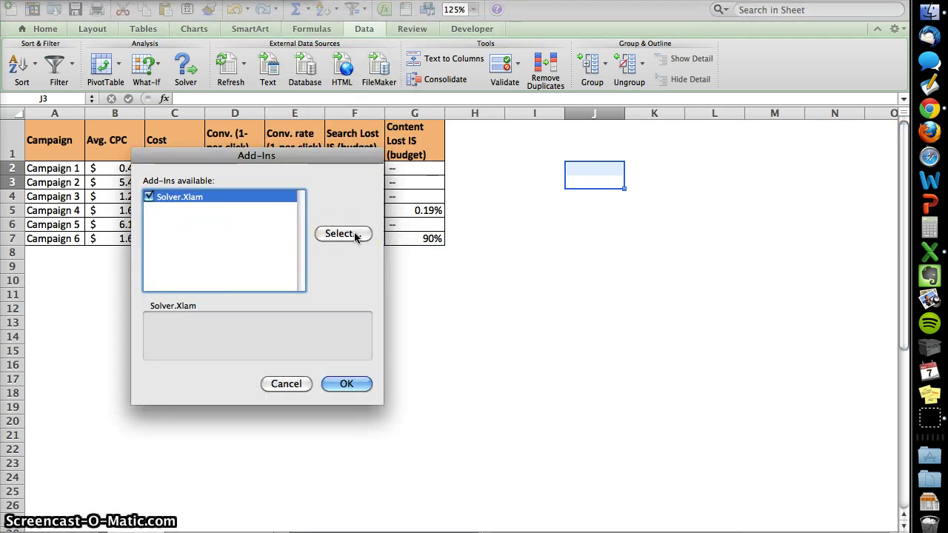
pyautogui.click(331, 383)
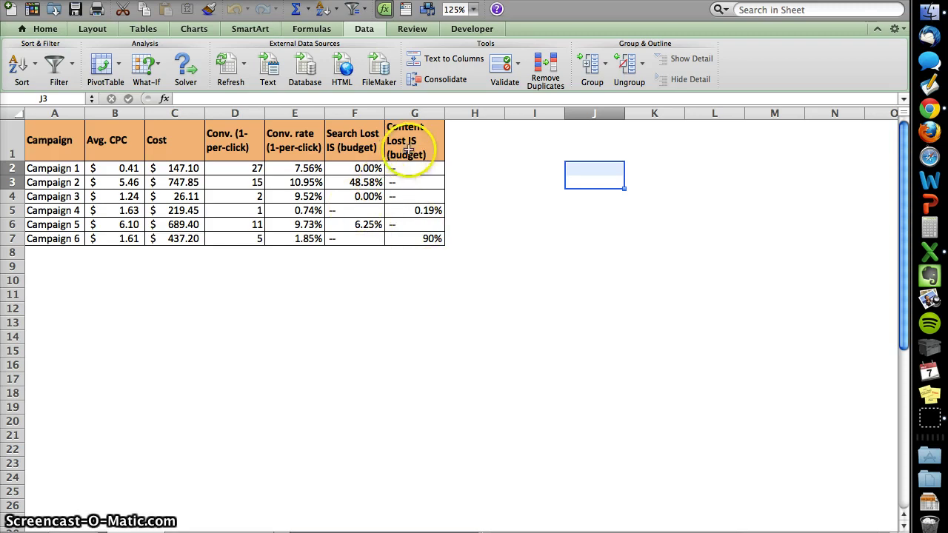
pyautogui.moveTo(419, 143); pyautogui.dragTo(419, 243)
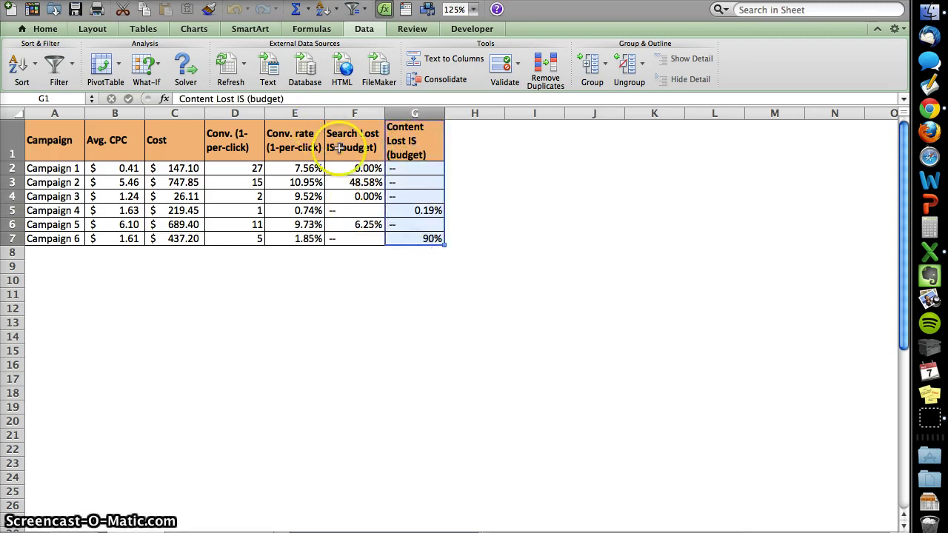
pyautogui.moveTo(343, 196); pyautogui.dragTo(341, 239)
pyautogui.click(340, 239)
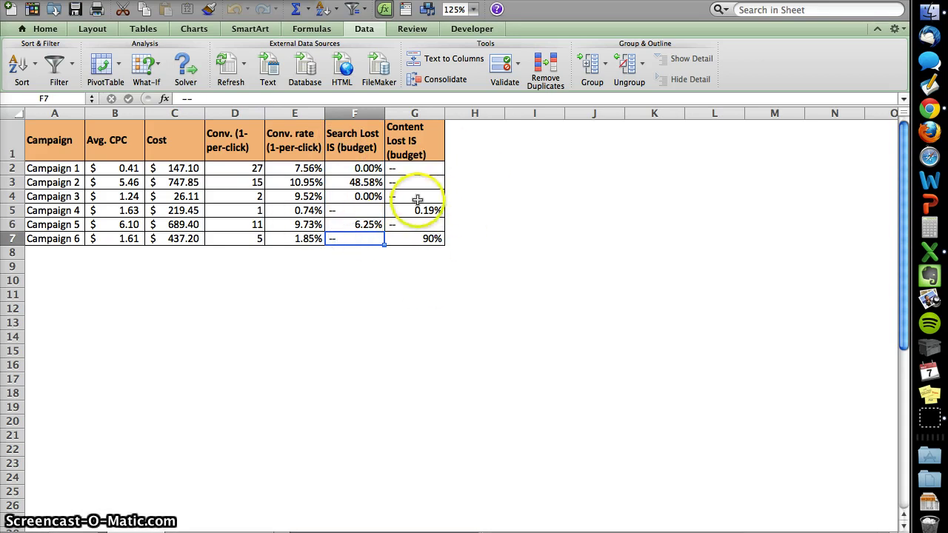
pyautogui.click(483, 194)
pyautogui.click(483, 149)
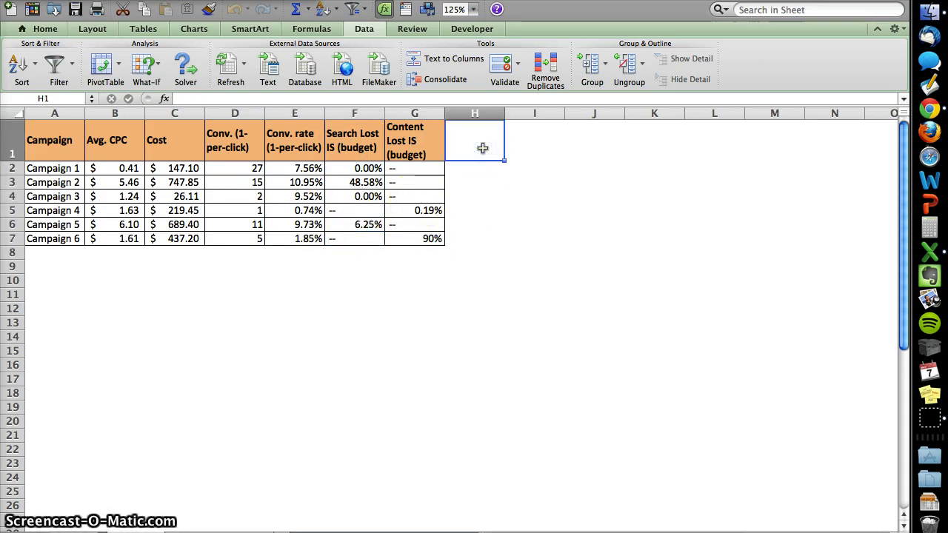
# Enter the heading 'Avg Daily Spend' in H1.
pyautogui.write('Avg Daily Spend')
pyautogui.press('Return')
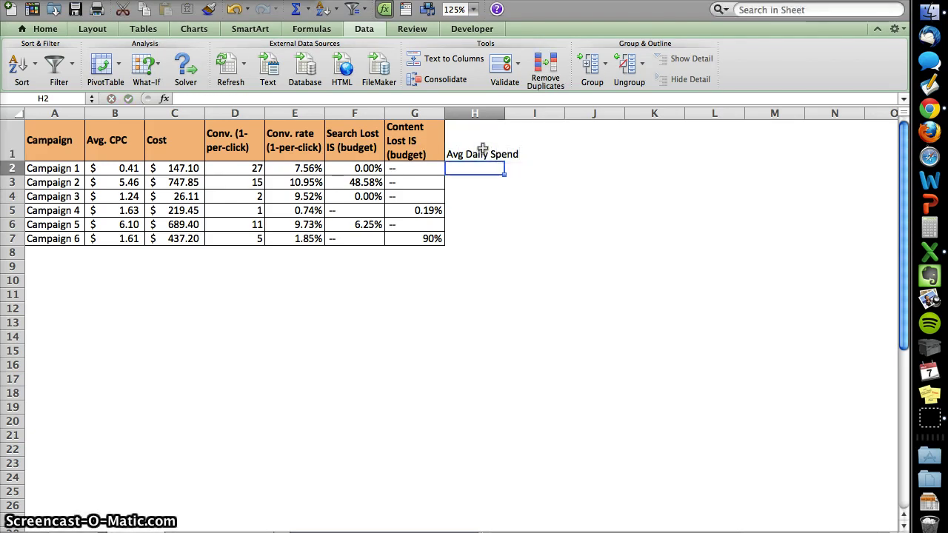
pyautogui.click(482, 149)
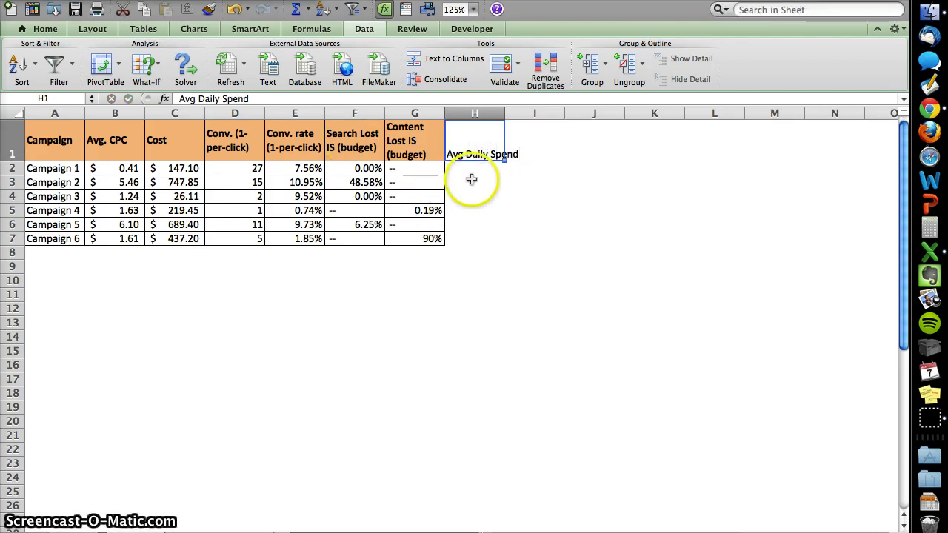
pyautogui.click(472, 171)
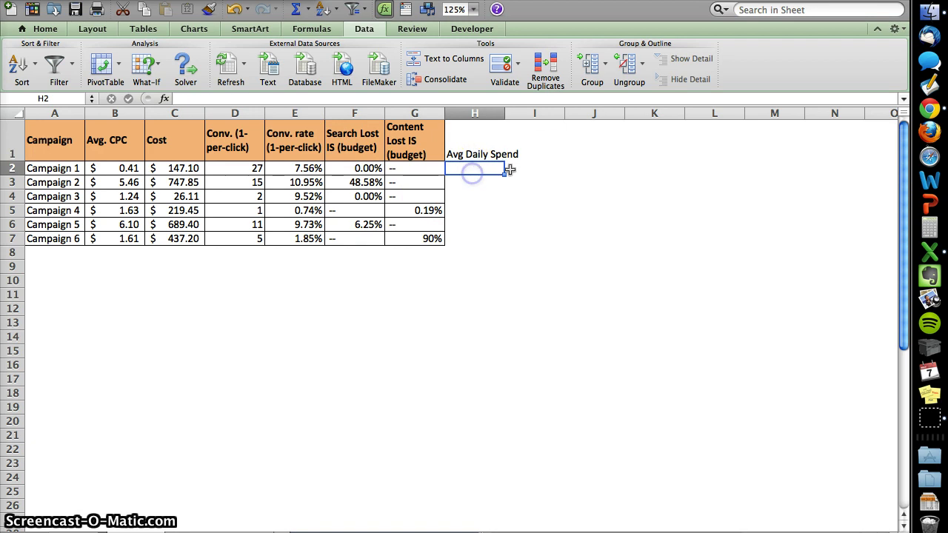
# Head I1 'Max Possible Daily Spend' and autofit column H to its heading.
pyautogui.click(546, 149)
pyautogui.write('Max Possible Spend')
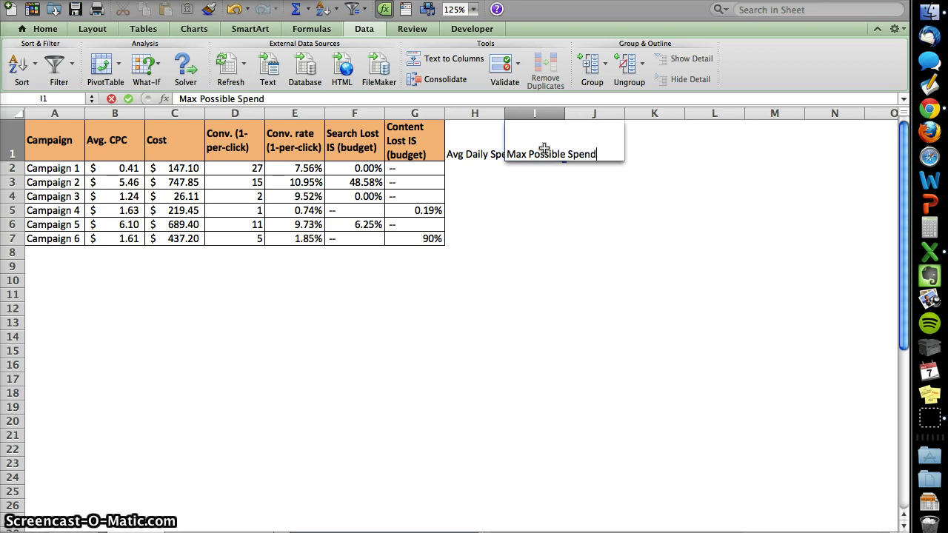
pyautogui.press('BackSpace')
pyautogui.press('BackSpace')
pyautogui.press('BackSpace')
pyautogui.press('BackSpace')
pyautogui.press('BackSpace')
pyautogui.write('Dai')
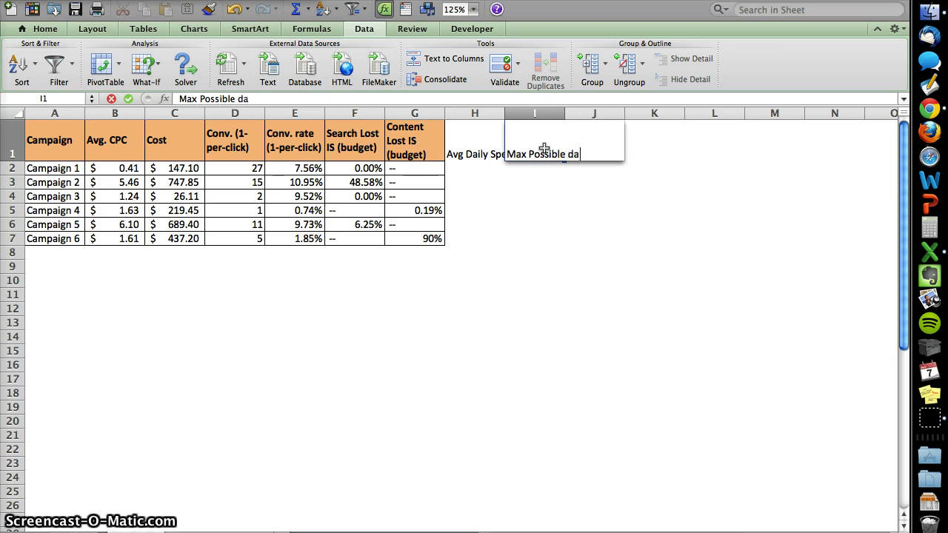
pyautogui.write('ly Spend')
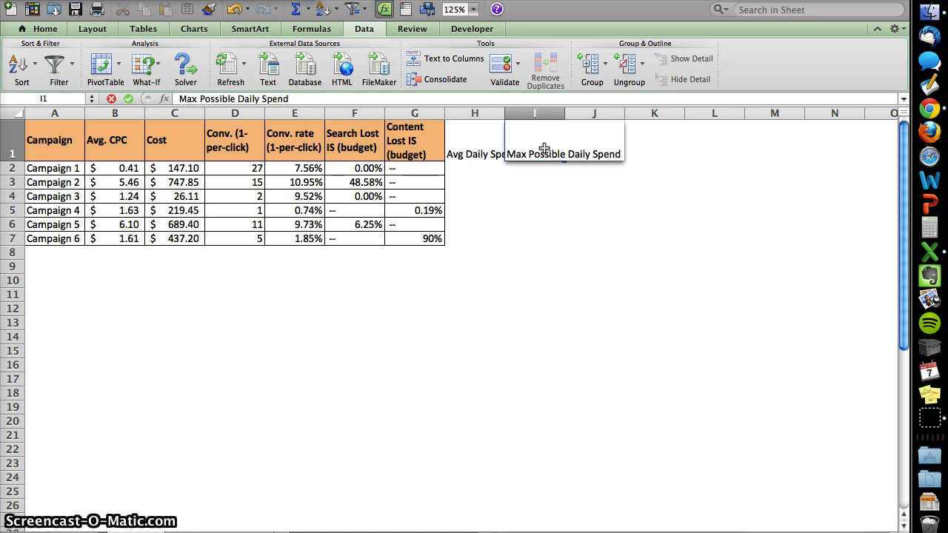
pyautogui.press('Return')
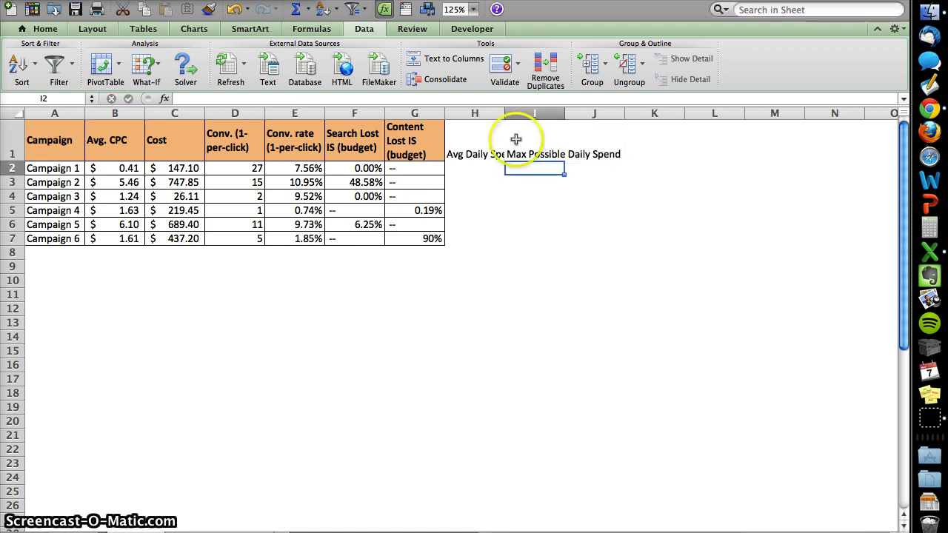
pyautogui.doubleClick(503, 115)
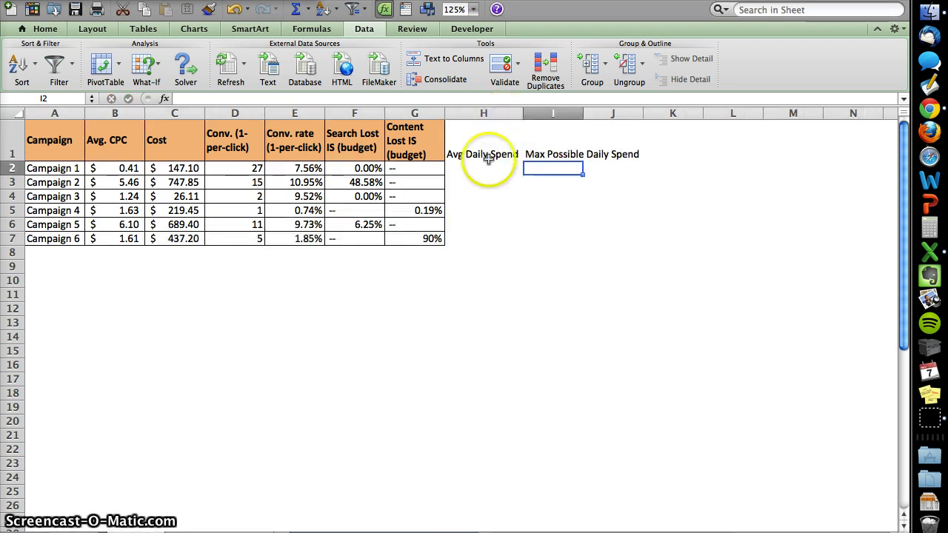
# Fill H2:H7 with =C2/30 so each campaign's cost is divided by 30.
pyautogui.click(481, 171)
pyautogui.write('=')
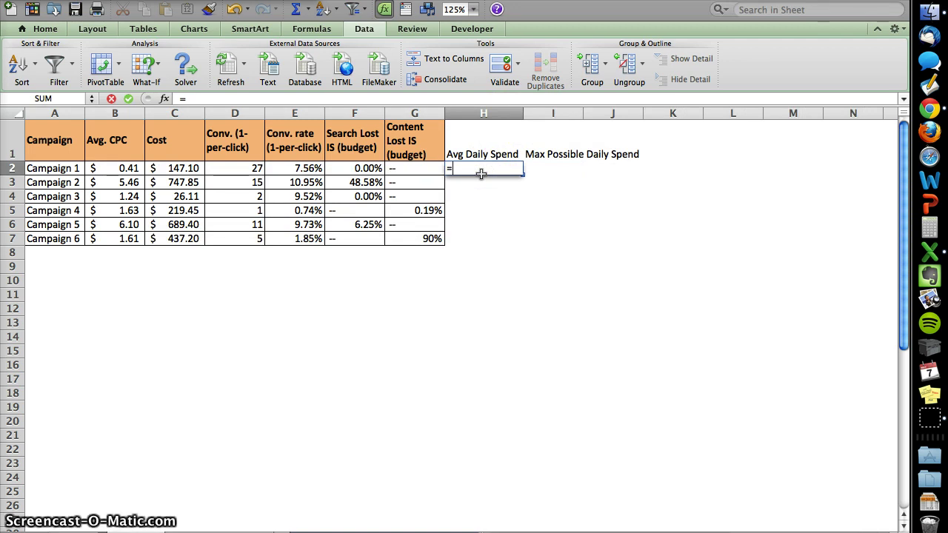
pyautogui.press('Left')
pyautogui.press('Left')
pyautogui.press('Left')
pyautogui.press('Left')
pyautogui.press('Left')
pyautogui.write('/')
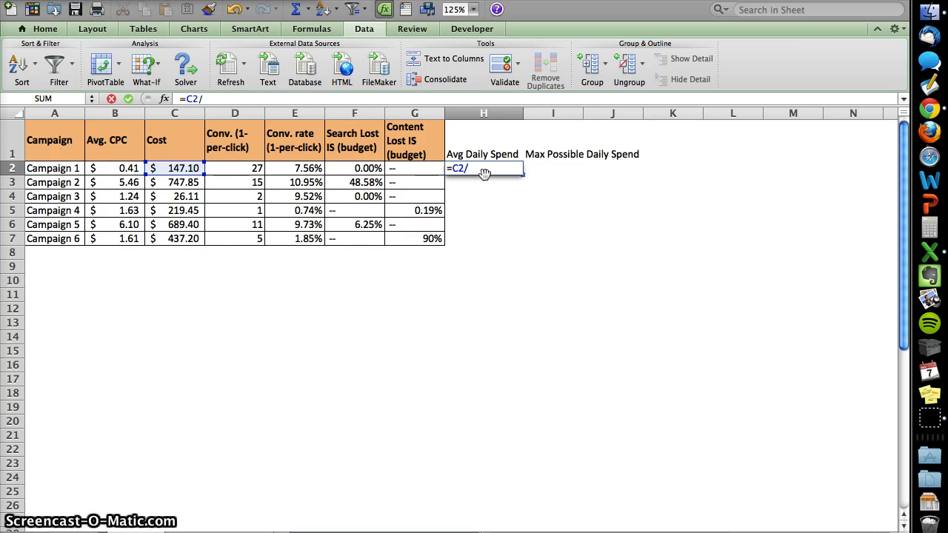
pyautogui.write('30')
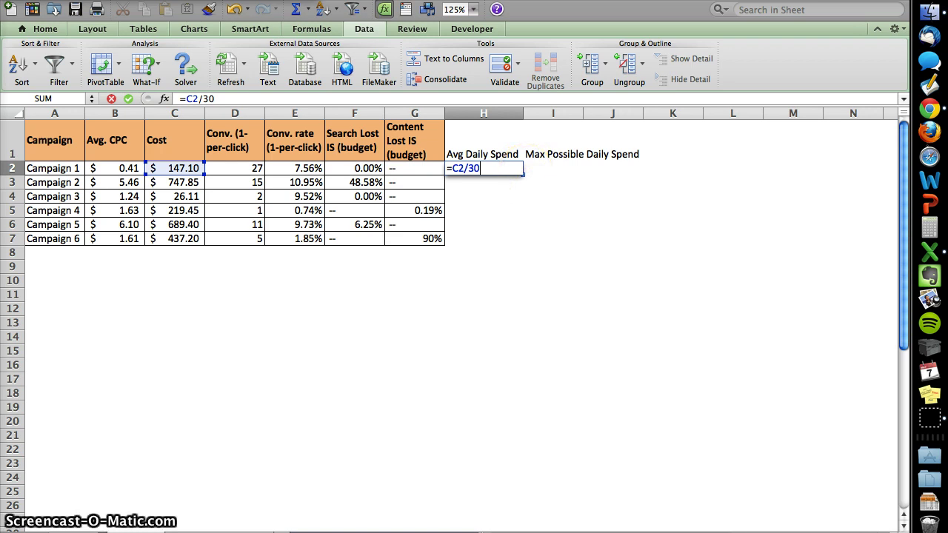
pyautogui.press('Return')
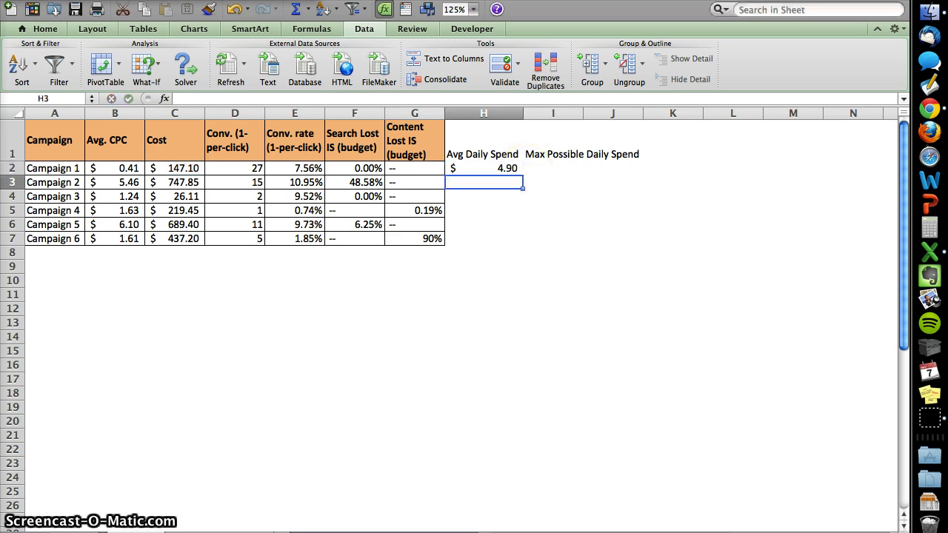
pyautogui.click(519, 168)
pyautogui.moveTo(523, 175); pyautogui.dragTo(518, 250)
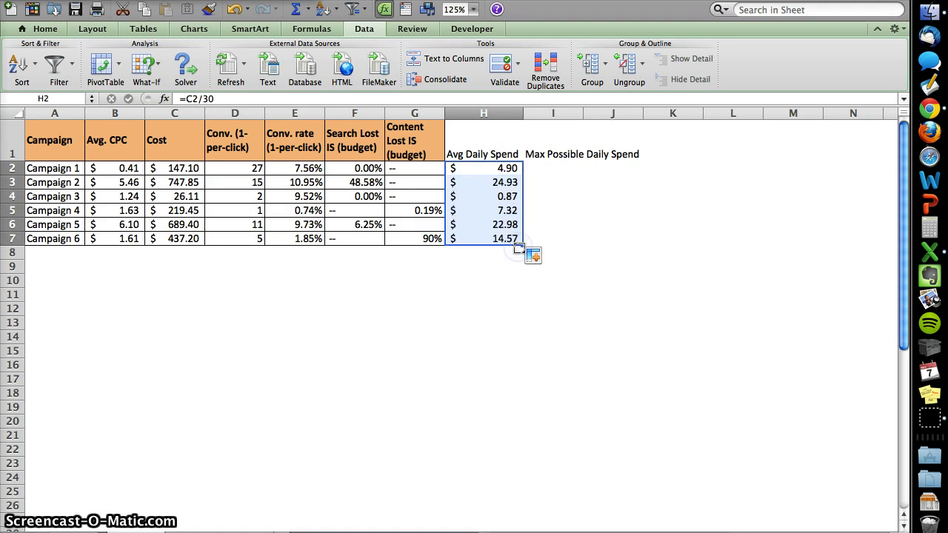
pyautogui.click(553, 170)
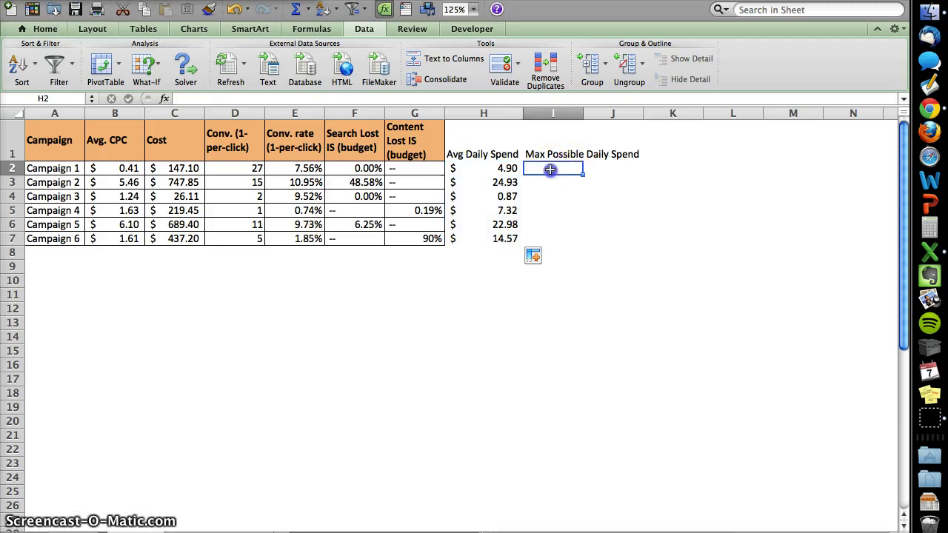
pyautogui.moveTo(468, 169); pyautogui.dragTo(470, 239)
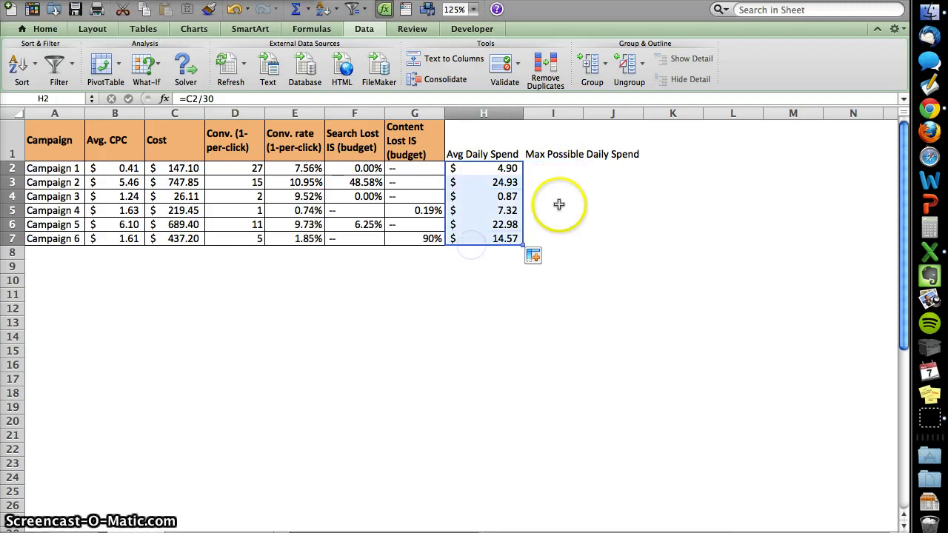
# Enter =H2/(1-F2) in I2 and copy it down to I4.
pyautogui.click(571, 170)
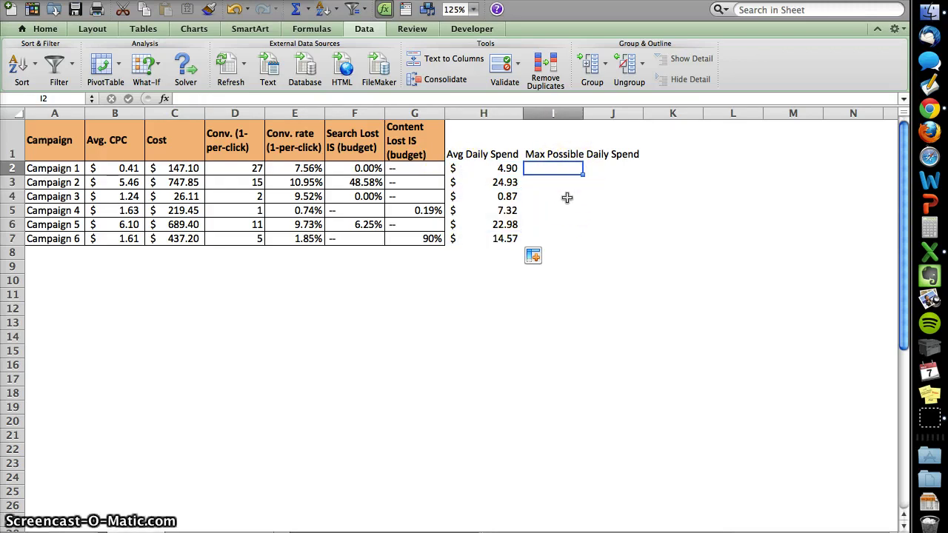
pyautogui.write('=')
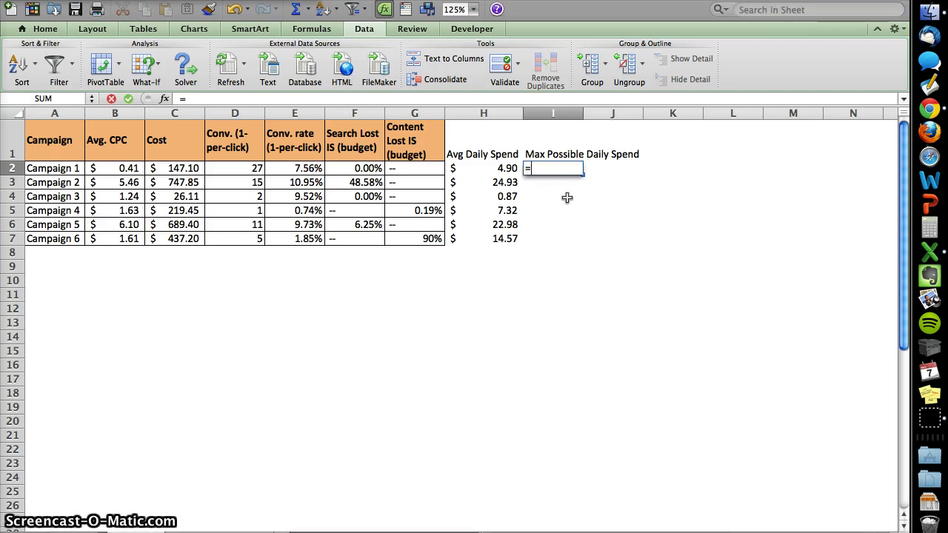
pyautogui.press('Left')
pyautogui.write('/(1-')
pyautogui.press('Left')
pyautogui.press('Left')
pyautogui.press('Left')
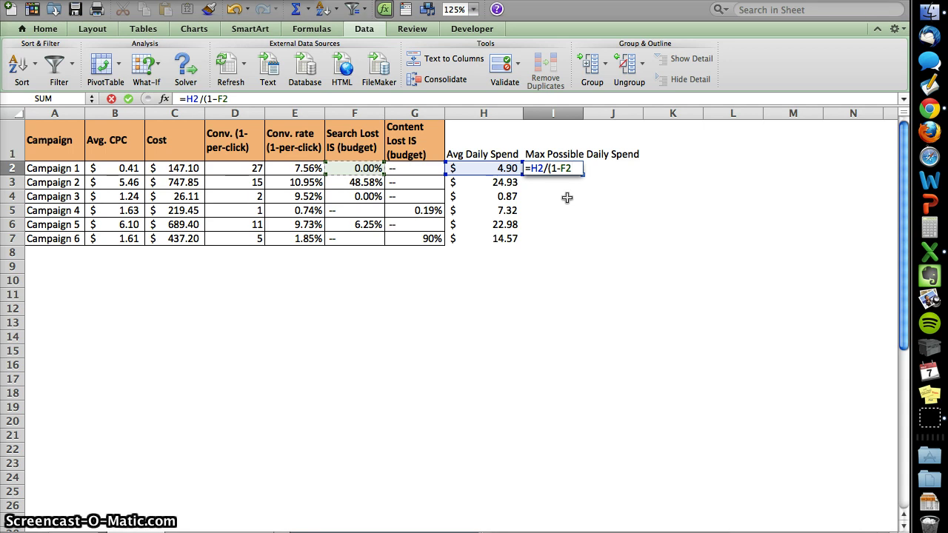
pyautogui.write(')')
pyautogui.press('Return')
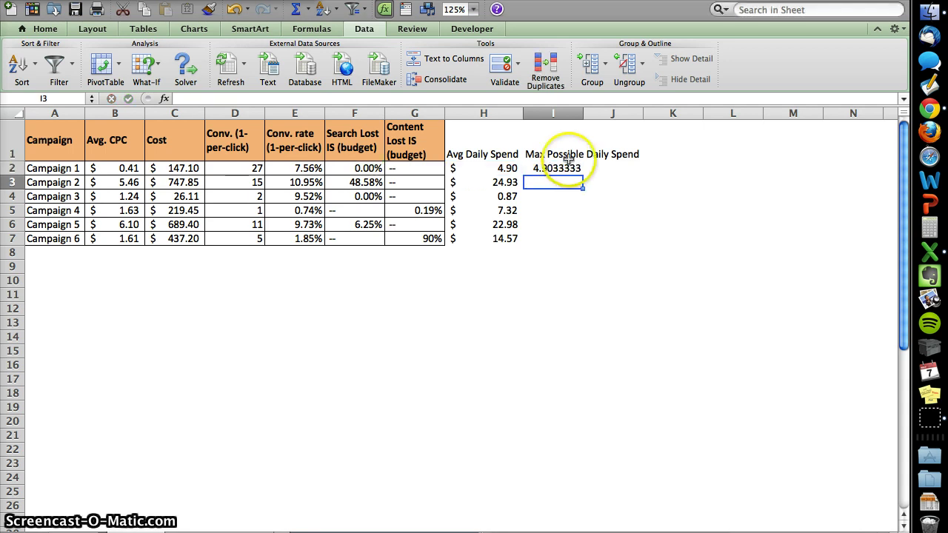
pyautogui.click(569, 168)
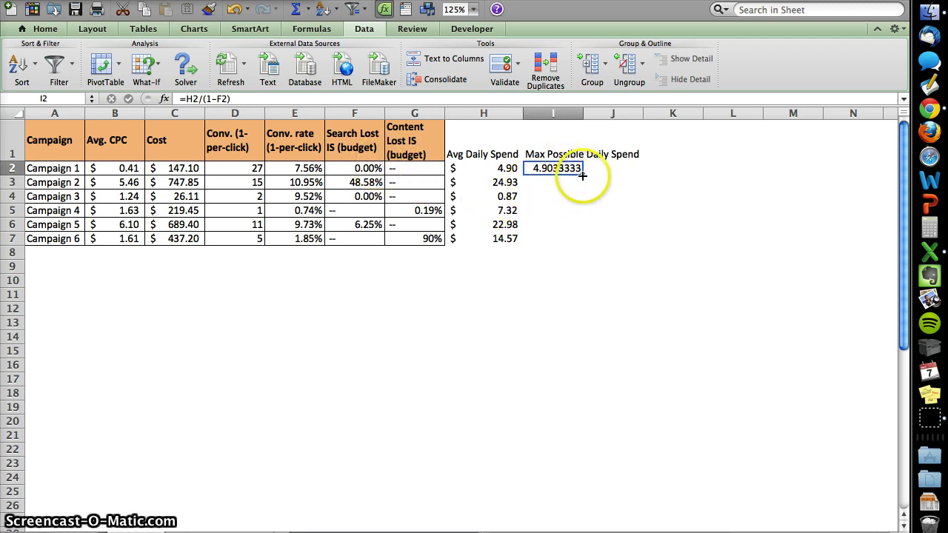
pyautogui.moveTo(584, 185); pyautogui.dragTo(584, 201)
pyautogui.click(552, 182)
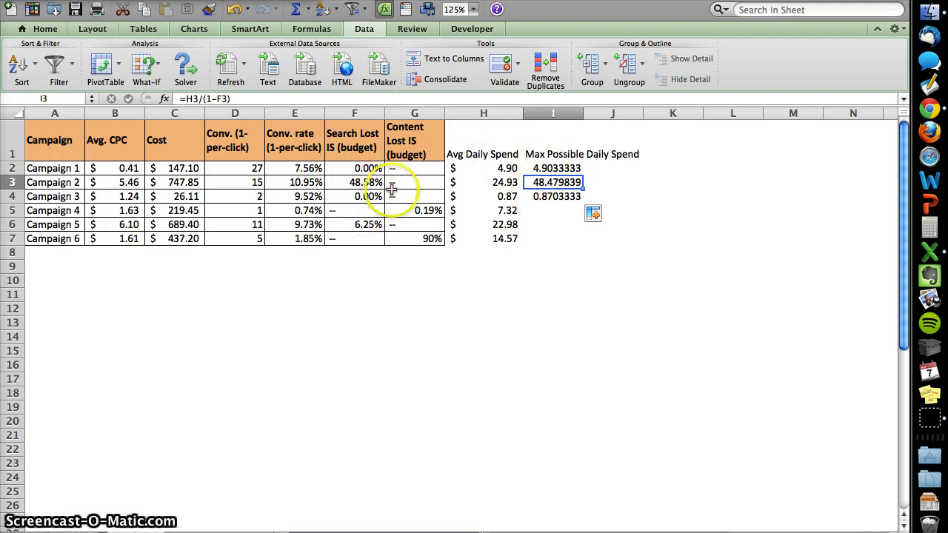
# Enter =H5/(1-G5) in I5 for Campaign 4's max possible spend.
pyautogui.click(537, 205)
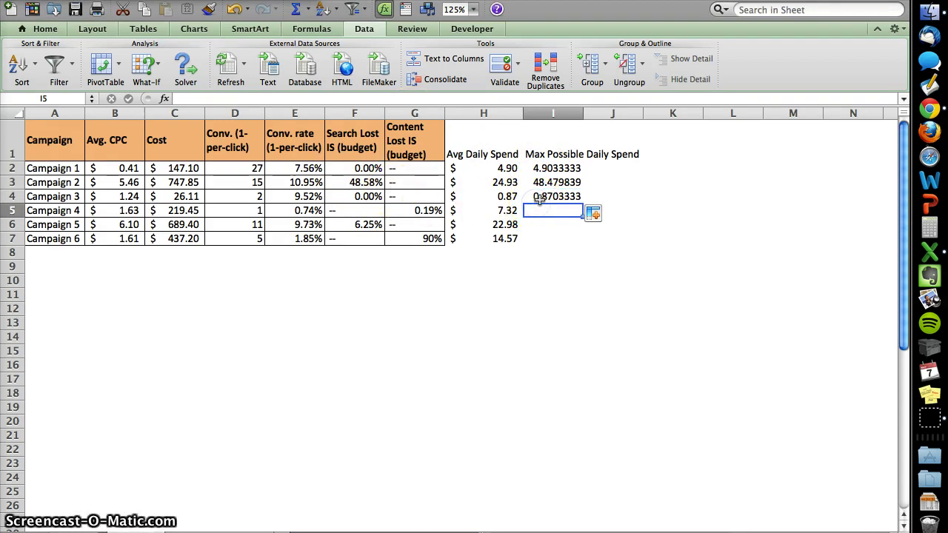
pyautogui.write('=')
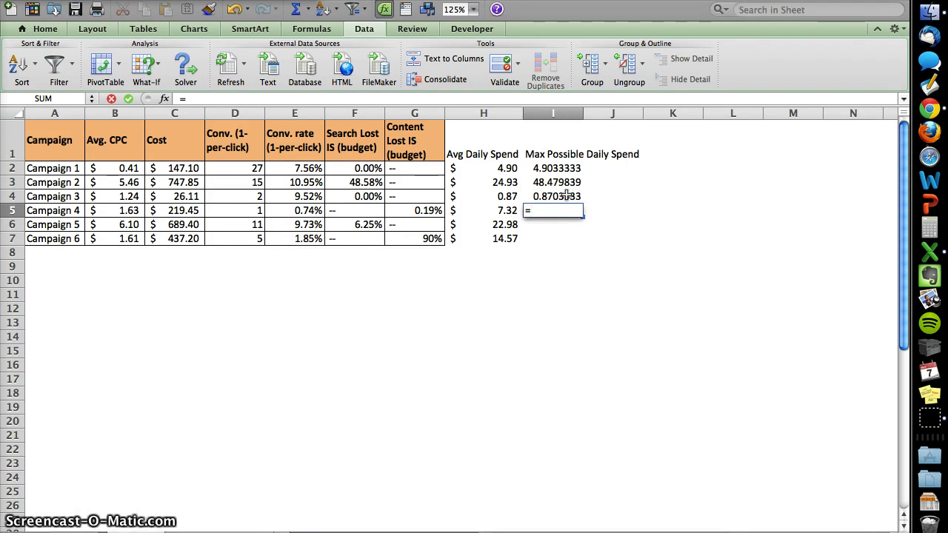
pyautogui.press('Left')
pyautogui.press('Left')
pyautogui.press('Left')
pyautogui.press('Right')
pyautogui.press('Right')
pyautogui.press('Right')
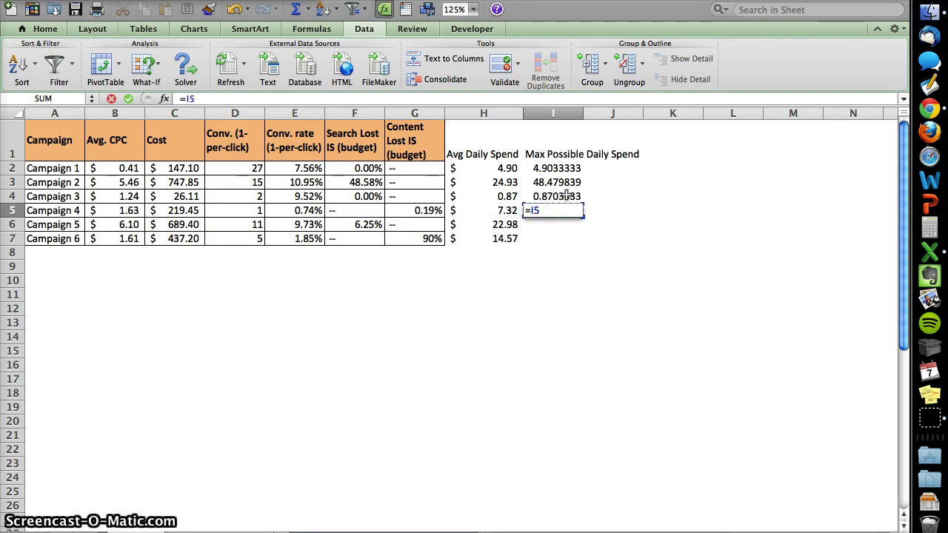
pyautogui.press('Left')
pyautogui.write('-')
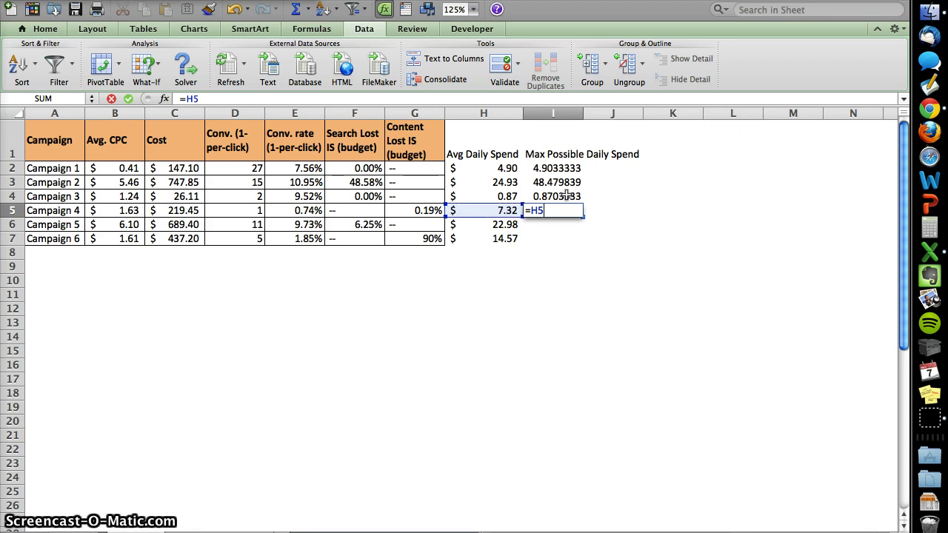
pyautogui.press('Left')
pyautogui.press('Left')
pyautogui.write(')')
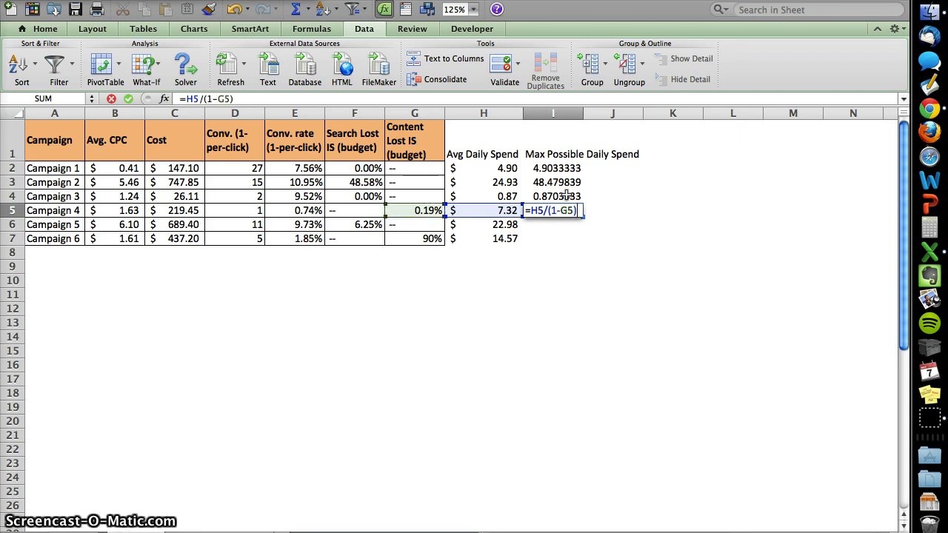
pyautogui.press('Return')
# Copy Campaign 4's formula into I7 and Campaign 3's formula into I6.
pyautogui.press('Up')
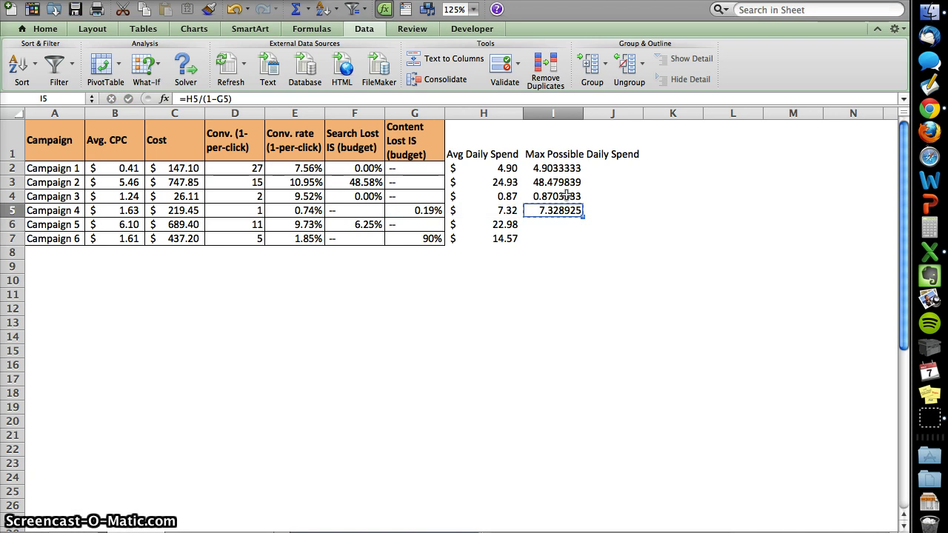
pyautogui.press('super+c')
pyautogui.press('Down')
pyautogui.press('Down')
pyautogui.press('super+v')
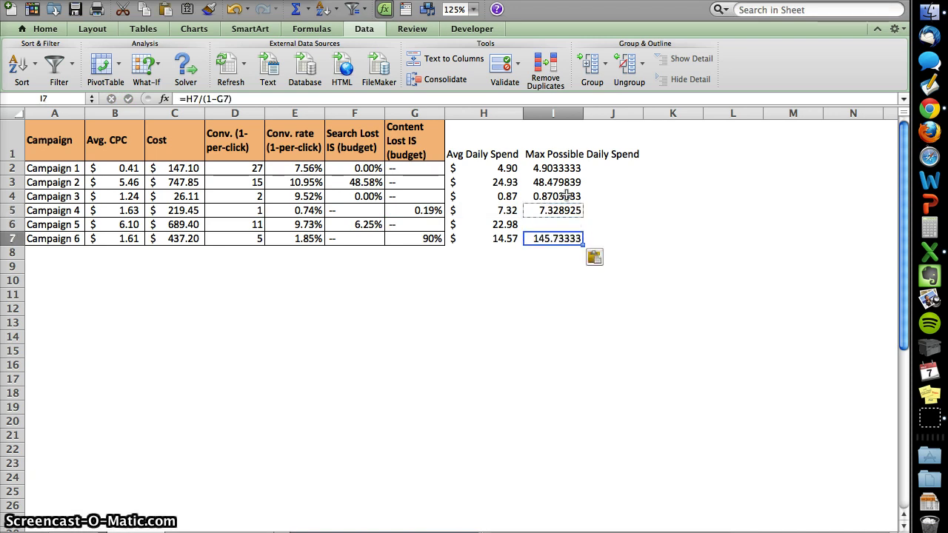
pyautogui.press('Left')
pyautogui.press('Left')
pyautogui.press('Right')
pyautogui.press('Right')
pyautogui.press('Right')
pyautogui.press('Left')
pyautogui.press('Up')
pyautogui.press('Up')
pyautogui.press('Up')
pyautogui.press('Escape')
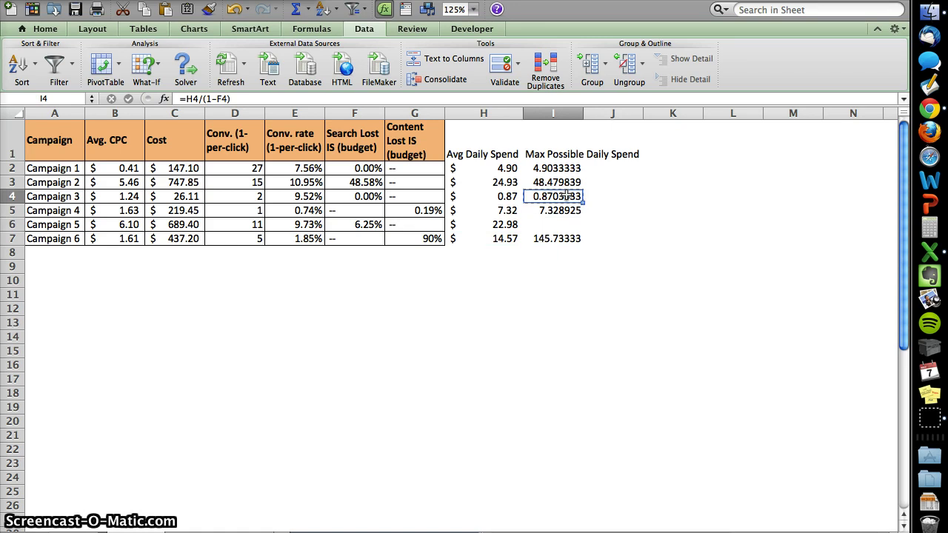
pyautogui.press('super+c')
pyautogui.press('Down')
pyautogui.press('Down')
pyautogui.press('super+v')
pyautogui.press('Up')
pyautogui.press('Down')
pyautogui.press('Down')
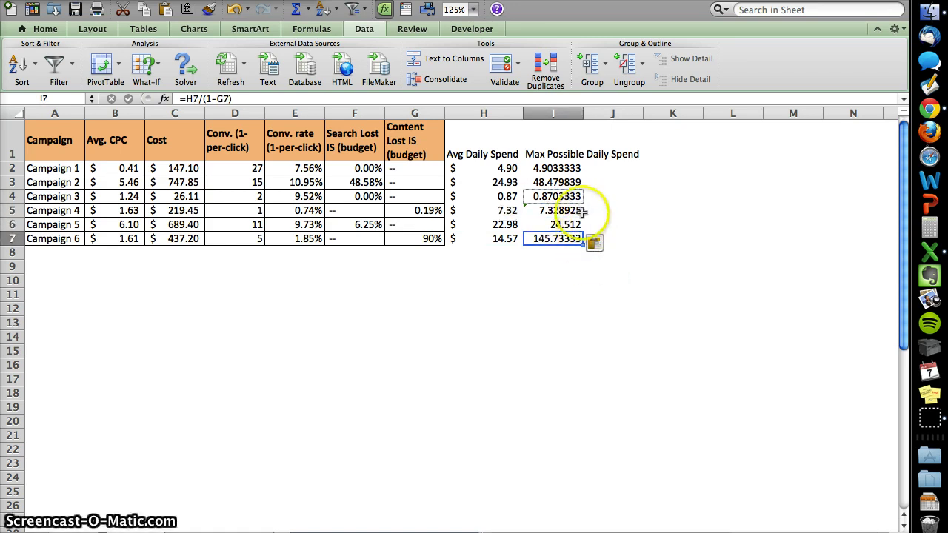
# Apply Accounting format to the max spend values in I2:I7.
pyautogui.moveTo(554, 168); pyautogui.dragTo(542, 234)
pyautogui.click(45, 28)
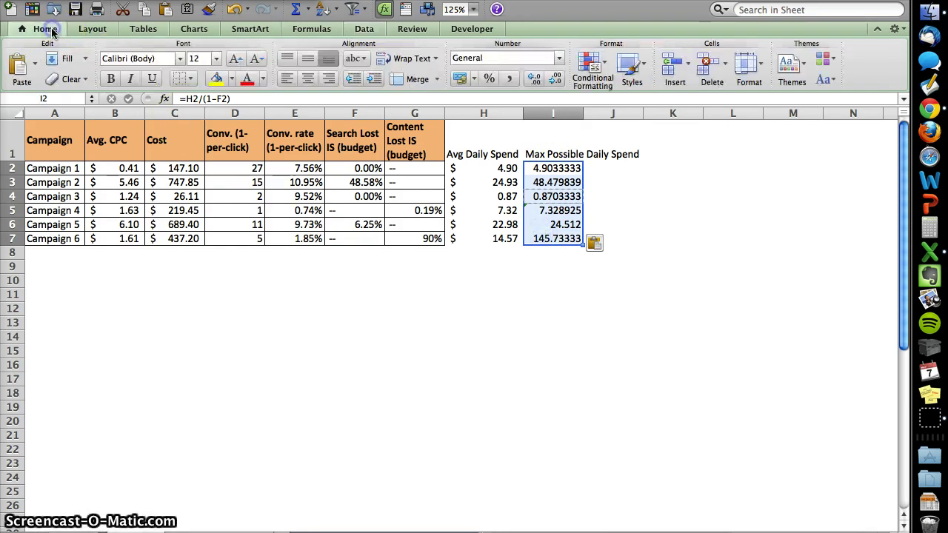
pyautogui.click(459, 77)
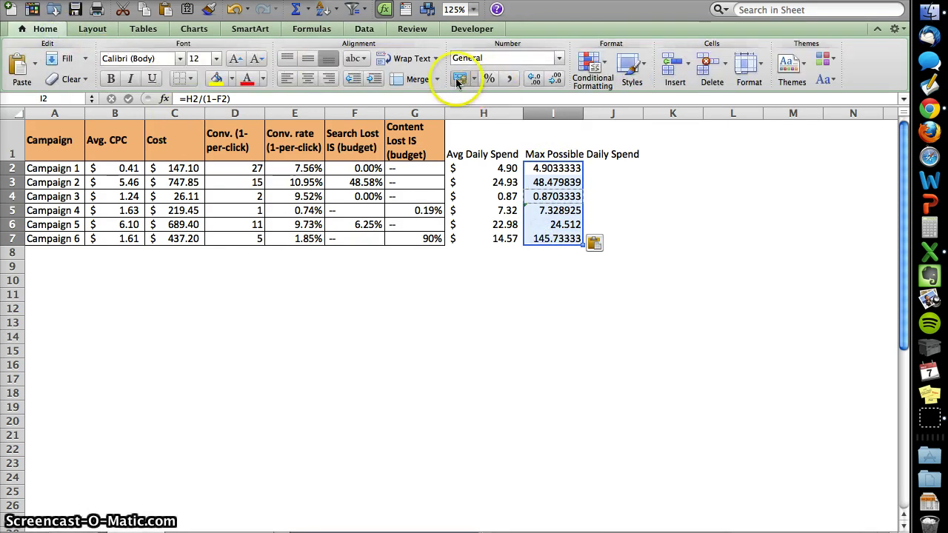
pyautogui.click(617, 219)
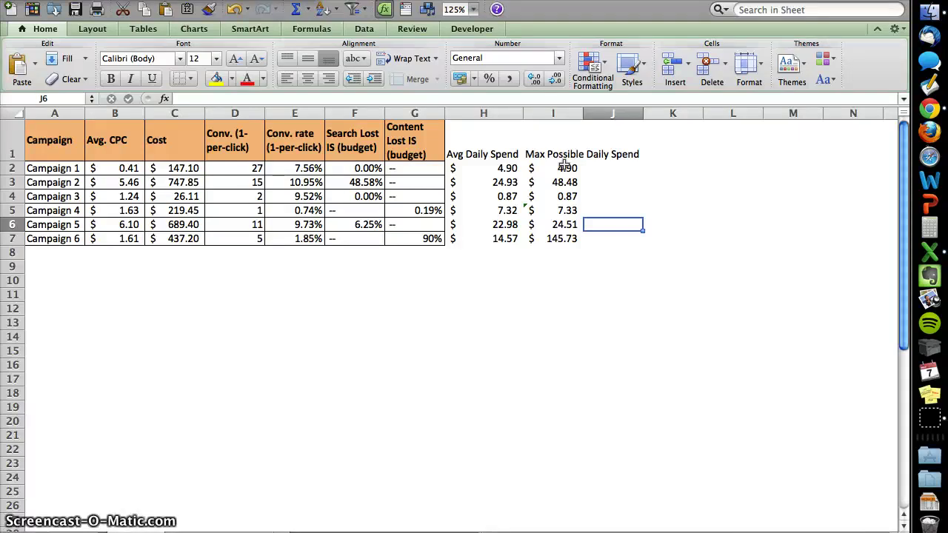
# Enter =SUM(I2:I7) in I8 to total max spend at $231.83.
pyautogui.click(557, 239)
pyautogui.click(564, 253)
pyautogui.write('=')
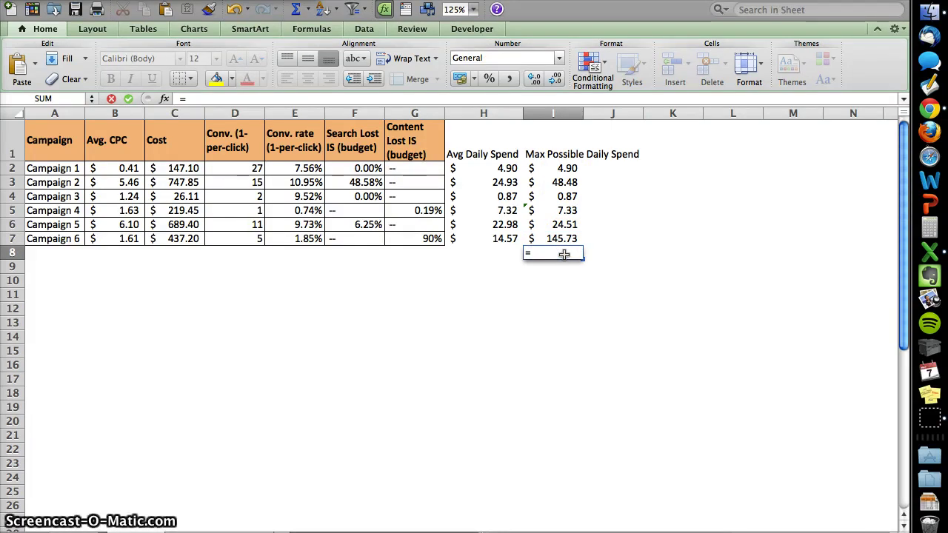
pyautogui.write('sum(')
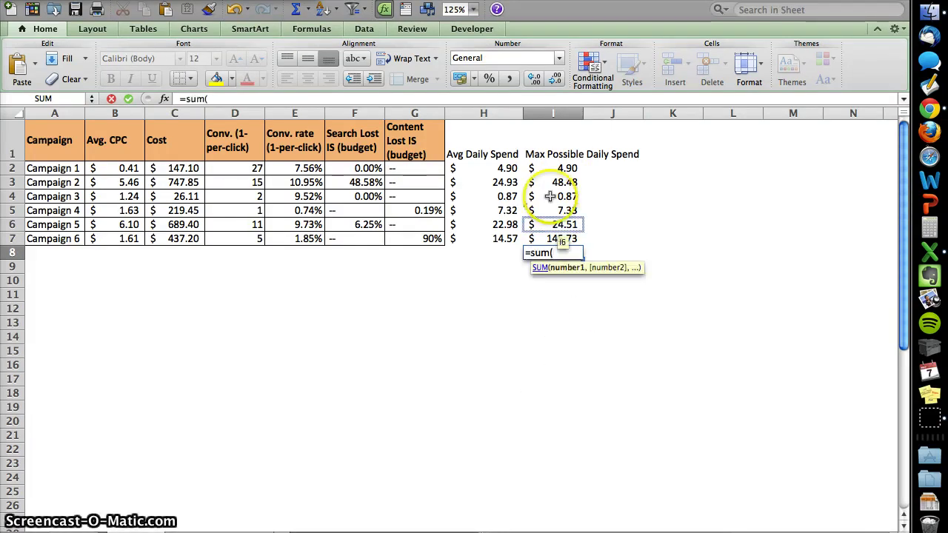
pyautogui.click(553, 171)
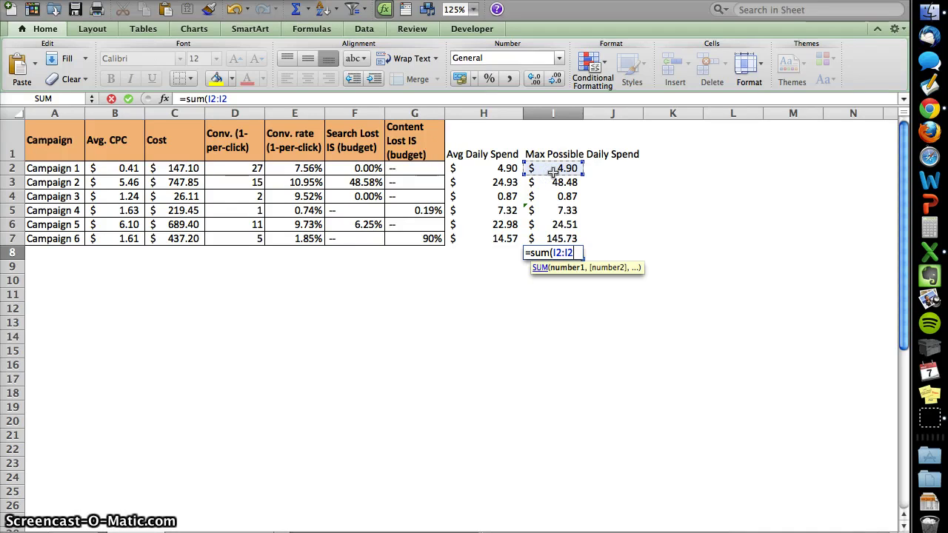
pyautogui.moveTo(554, 171); pyautogui.dragTo(556, 240)
pyautogui.press('Return')
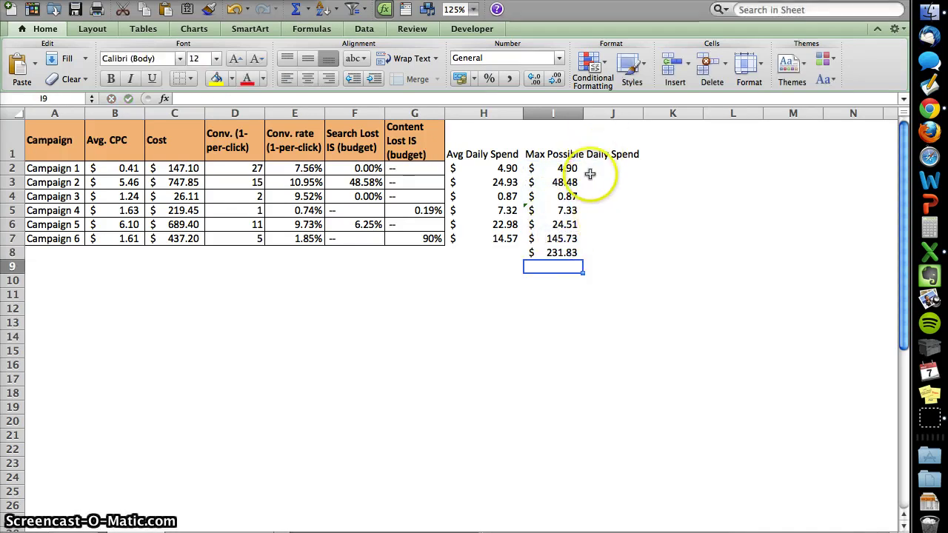
# Head J1 'Solved Budgets' and enter 0 for all six campaigns in J2:J7.
pyautogui.click(604, 155)
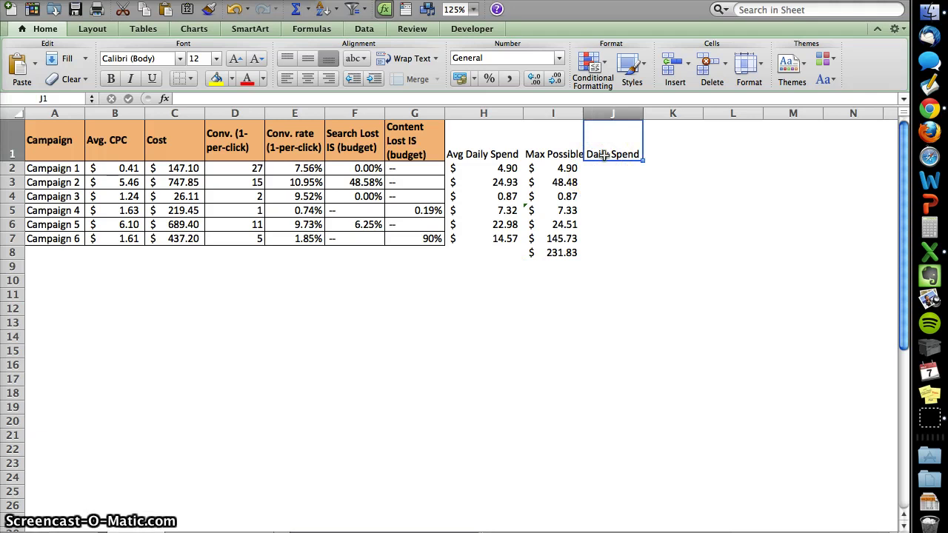
pyautogui.write('Solved')
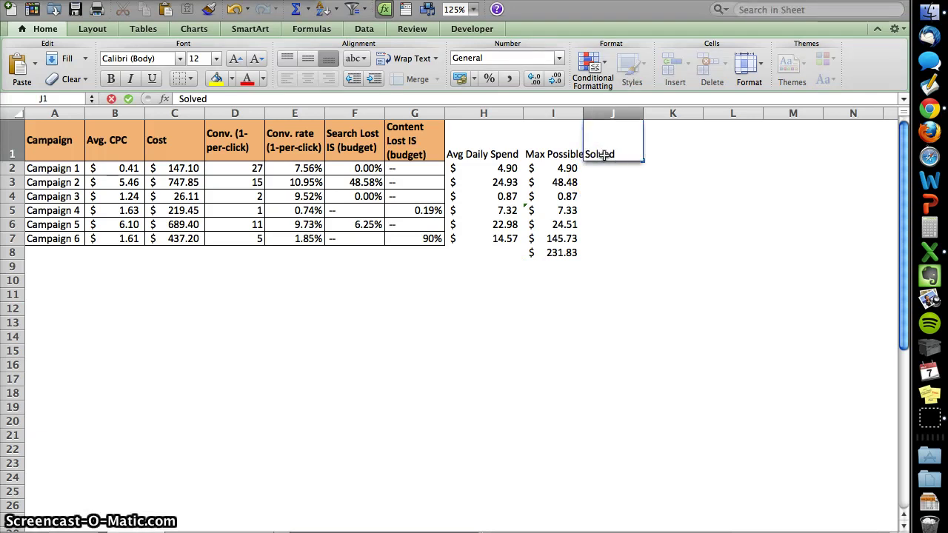
pyautogui.write(' Budgets')
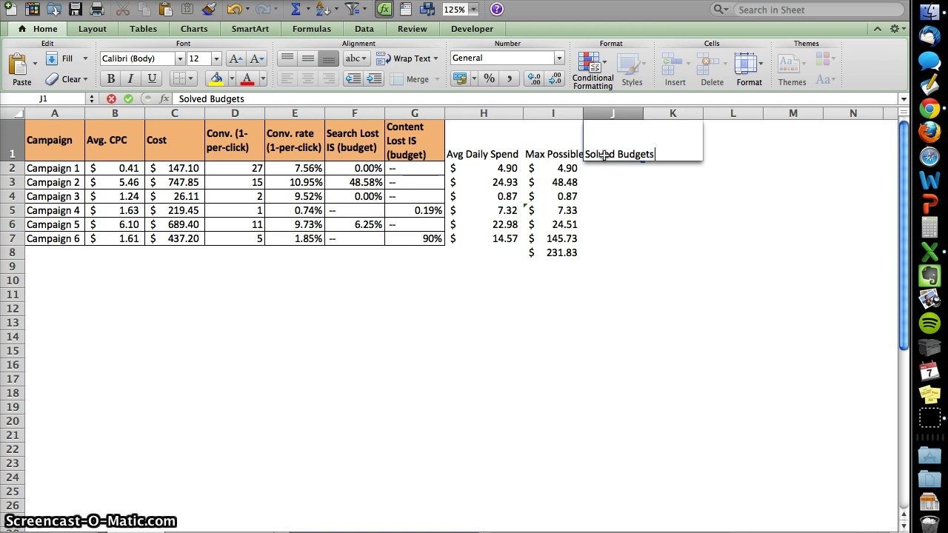
pyautogui.press('Return')
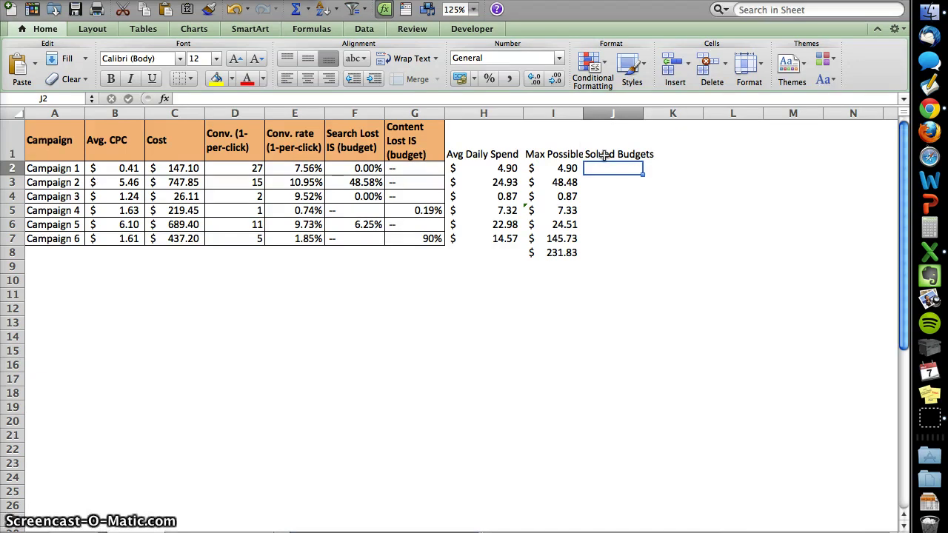
pyautogui.write('0')
pyautogui.press('Return')
pyautogui.write('0')
pyautogui.press('Return')
pyautogui.write('0 0 0')
pyautogui.press('Return')
pyautogui.write('0')
pyautogui.press('Return')
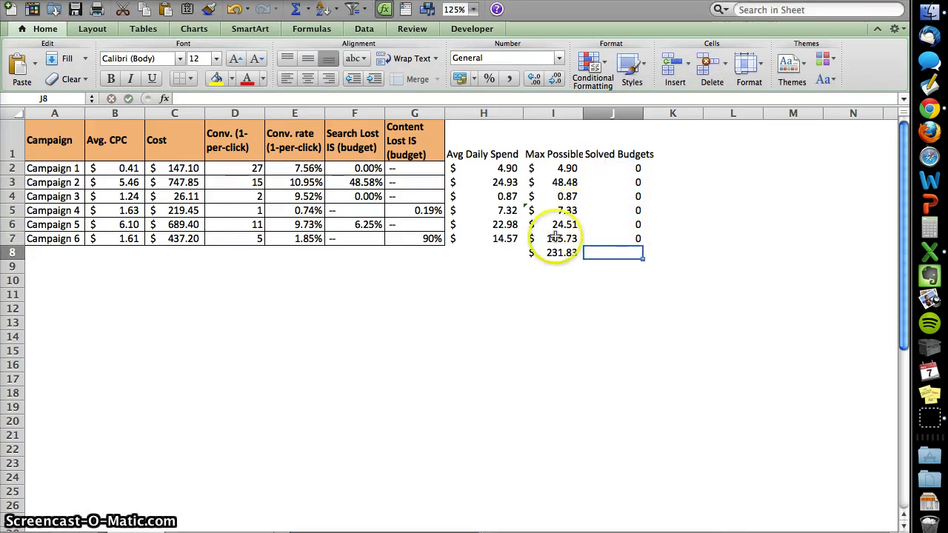
# Label H8 'Total'.
pyautogui.click(487, 255)
pyautogui.write('Total')
pyautogui.press('Return')
pyautogui.click(610, 249)
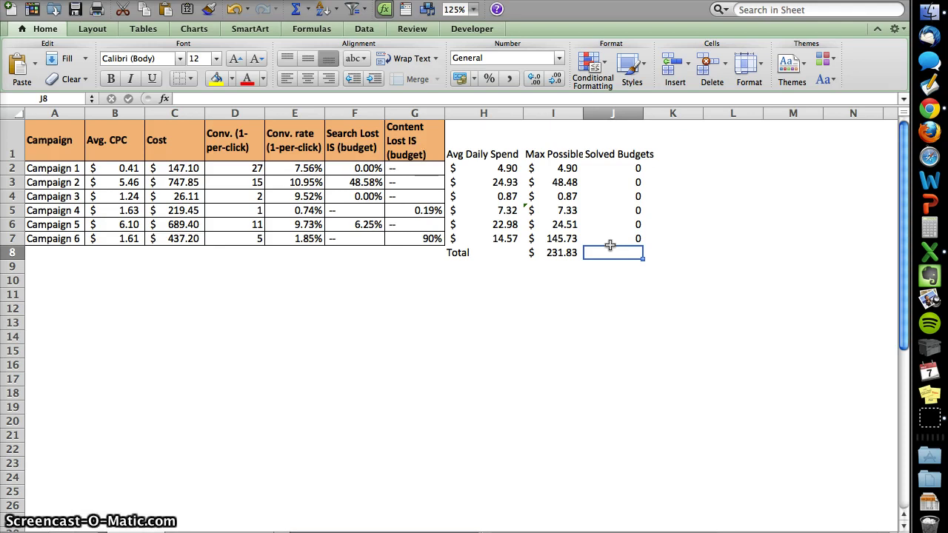
# Enter the daily cap in J8 as =2500/31, then overwrite it with 85.
pyautogui.write('=250')
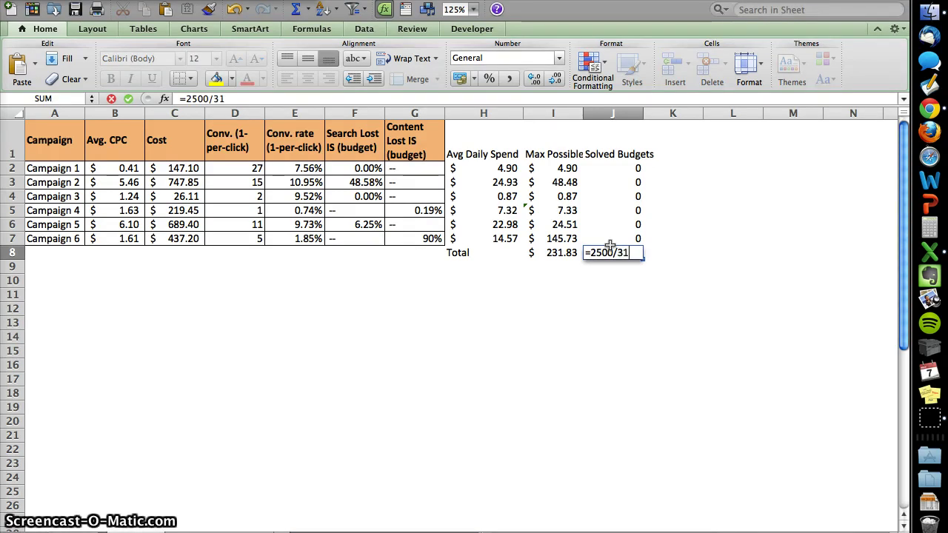
pyautogui.write('0/31')
pyautogui.press('Return')
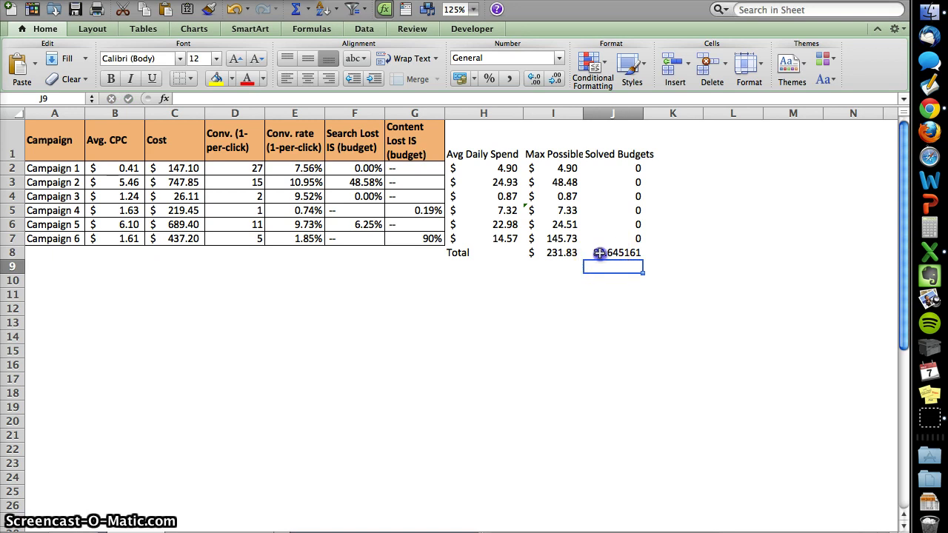
pyautogui.click(599, 253)
pyautogui.write('8')
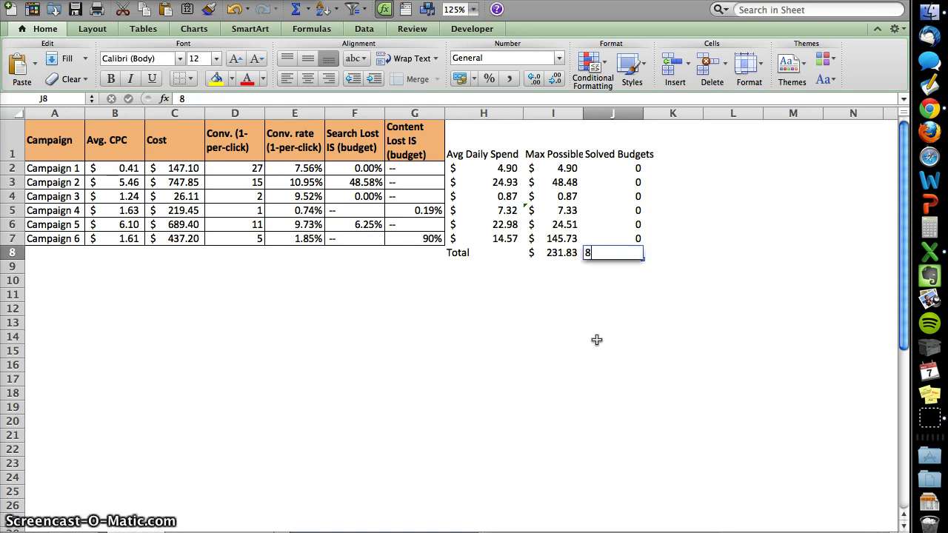
pyautogui.write('0.65')
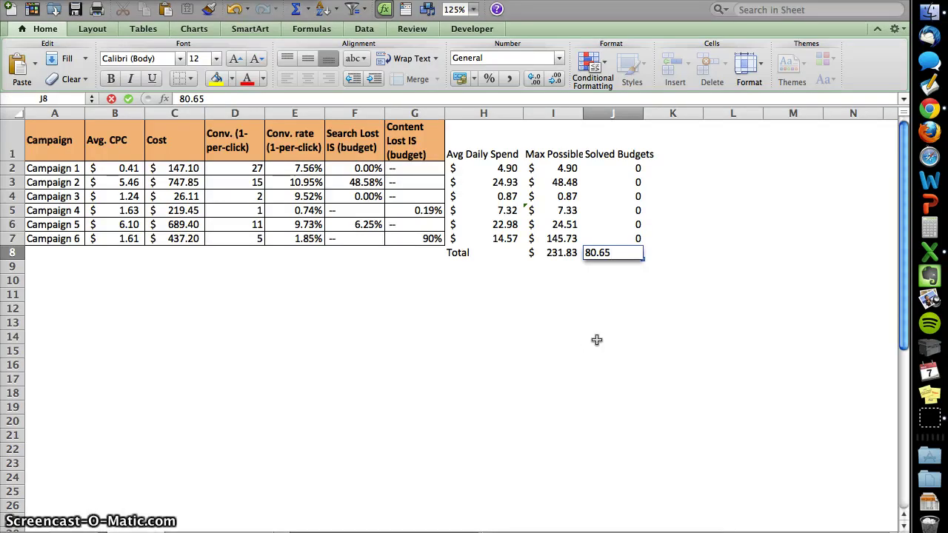
pyautogui.press('BackSpace')
pyautogui.press('BackSpace')
pyautogui.press('BackSpace')
pyautogui.press('BackSpace')
pyautogui.write('5')
pyautogui.press('Return')
# Format J8 in Accounting style so it shows $85.00.
pyautogui.click(598, 254)
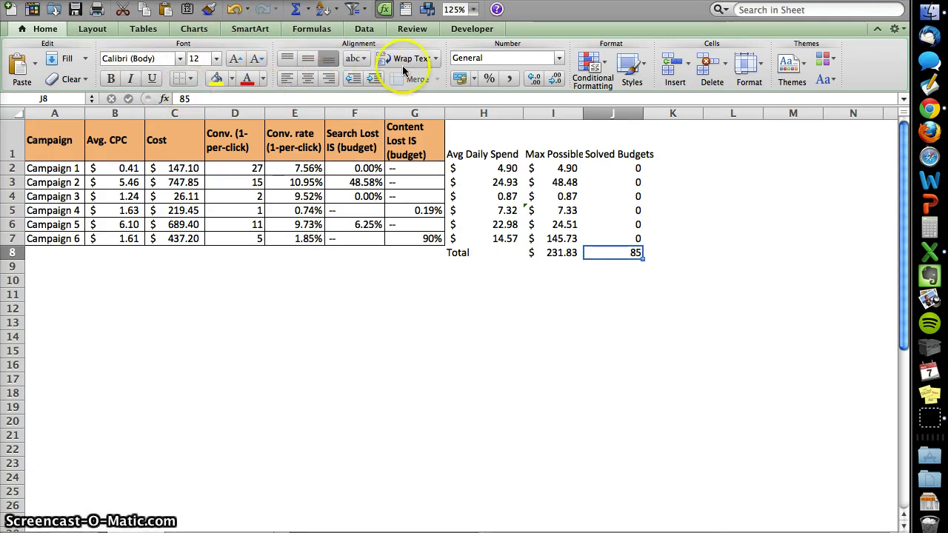
pyautogui.click(459, 79)
pyautogui.click(694, 304)
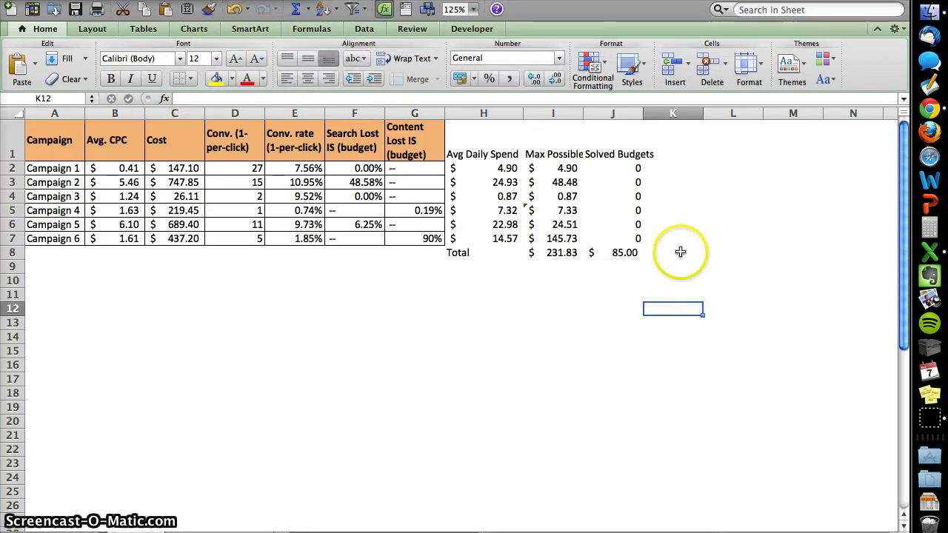
pyautogui.click(670, 145)
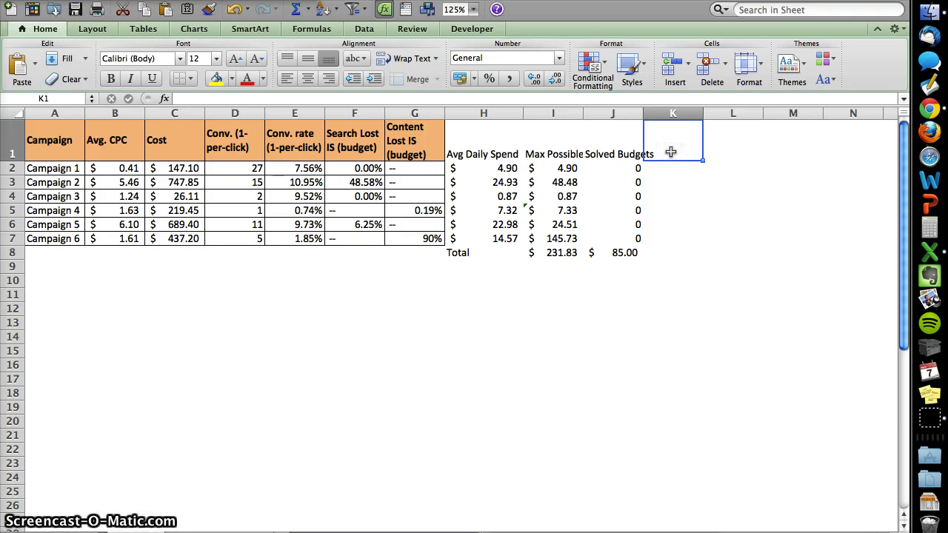
# Head K1 'Solved Clicks', fill K2:K7 with =J2/B2, and apply Comma Style.
pyautogui.write('Solved Clicks')
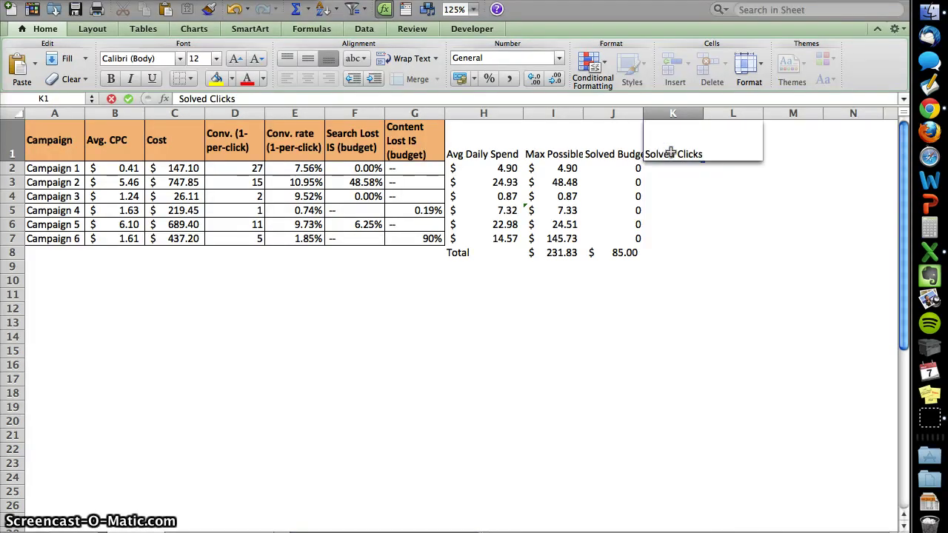
pyautogui.press('Return')
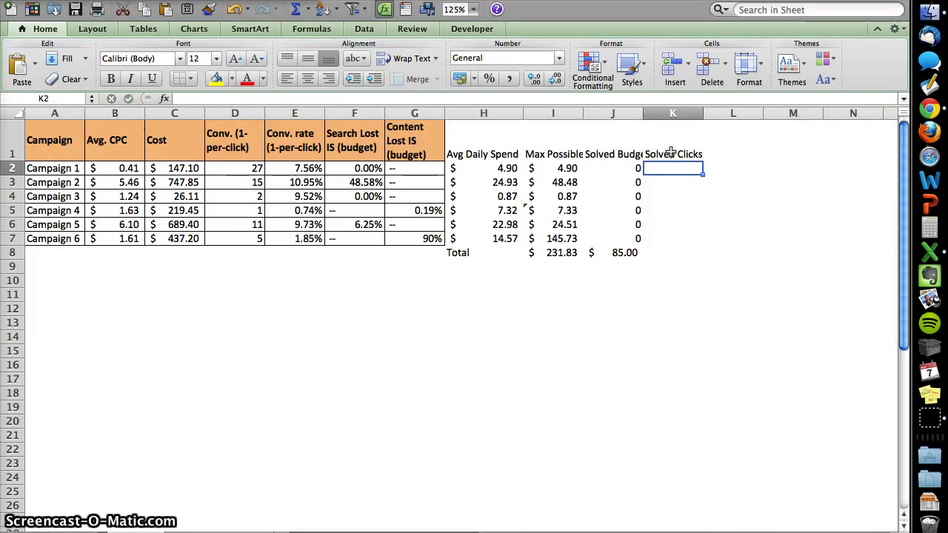
pyautogui.write('=')
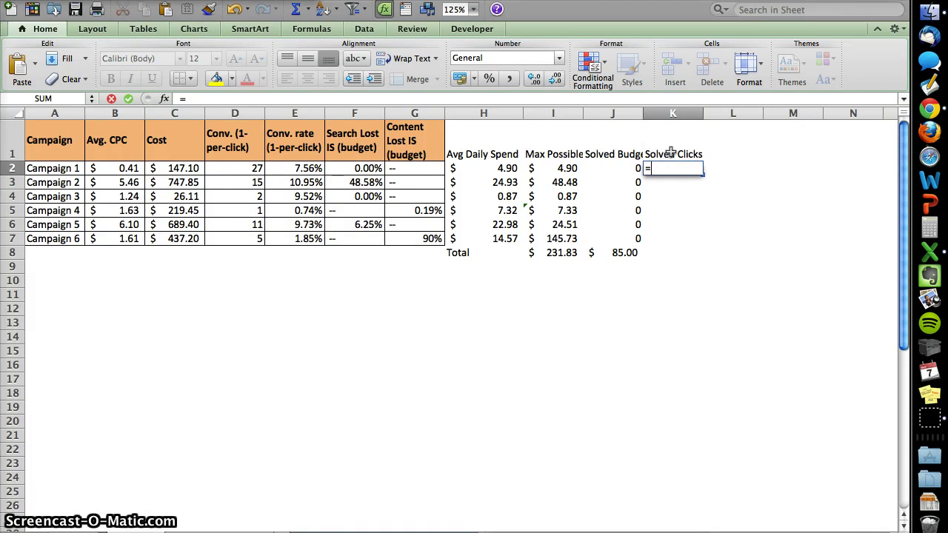
pyautogui.press('Left')
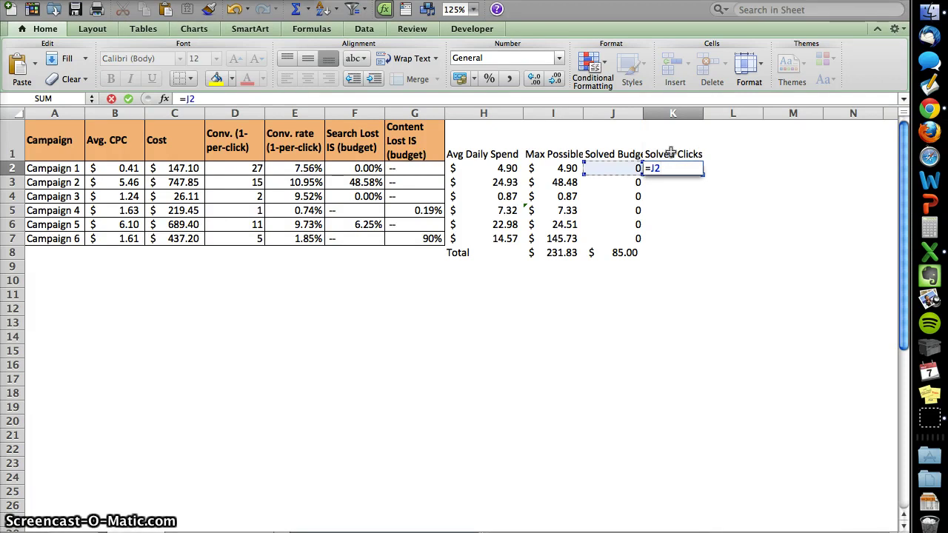
pyautogui.write('/')
pyautogui.press('Left')
pyautogui.press('Left')
pyautogui.press('Left')
pyautogui.press('Left')
pyautogui.press('Left')
pyautogui.press('Left')
pyautogui.press('Left')
pyautogui.press('Left')
pyautogui.press('Left')
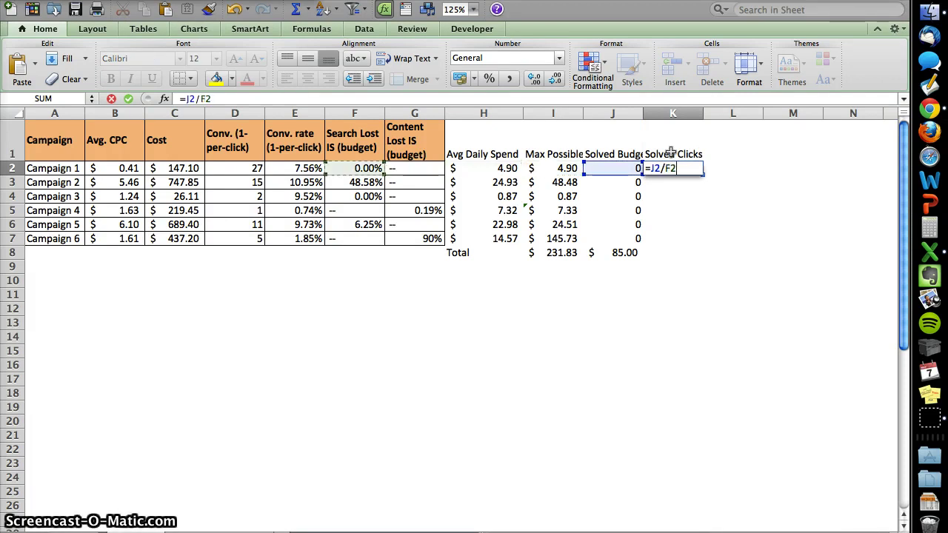
pyautogui.press('Return')
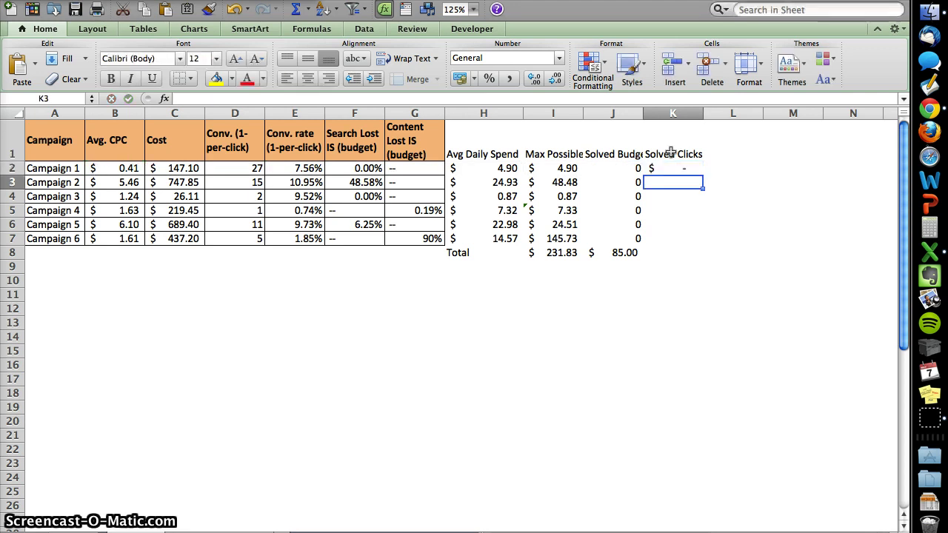
pyautogui.click(677, 169)
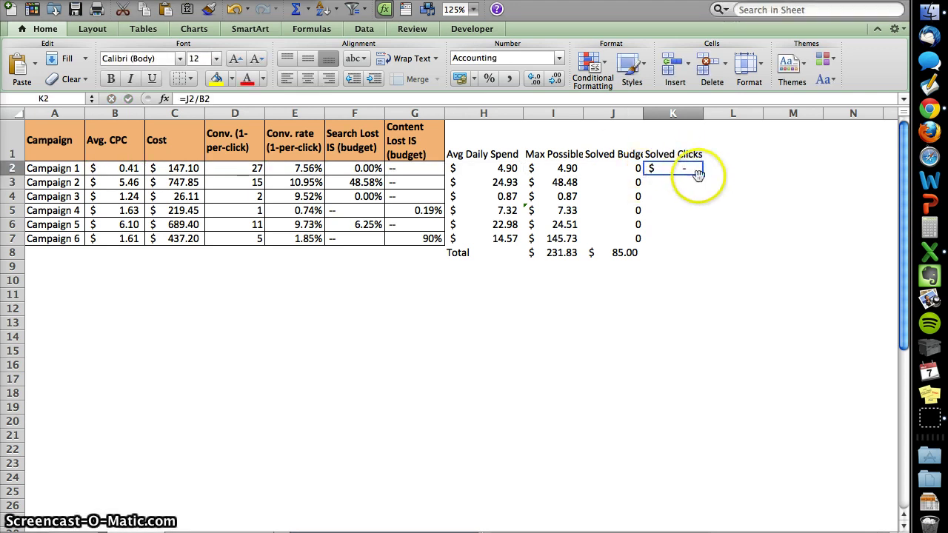
pyautogui.moveTo(703, 175); pyautogui.dragTo(699, 246)
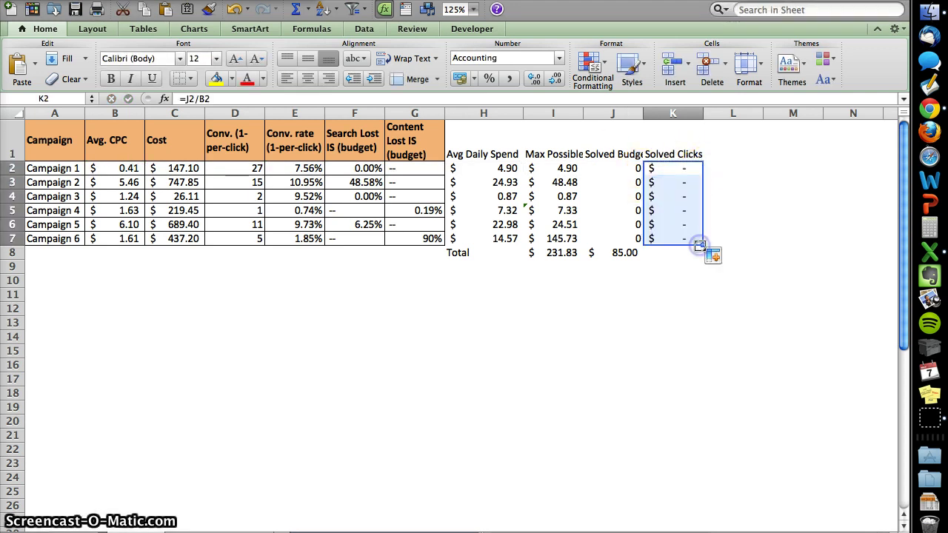
pyautogui.click(509, 79)
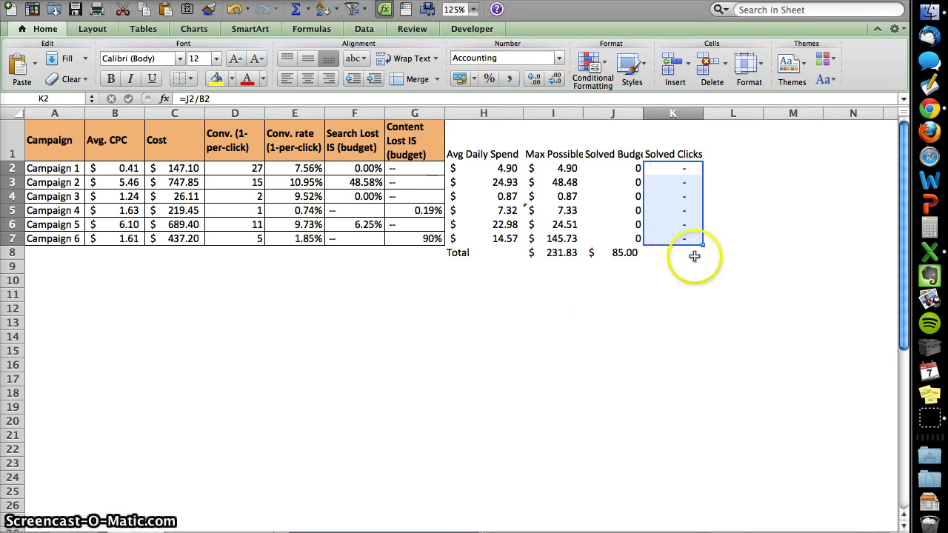
pyautogui.click(710, 177)
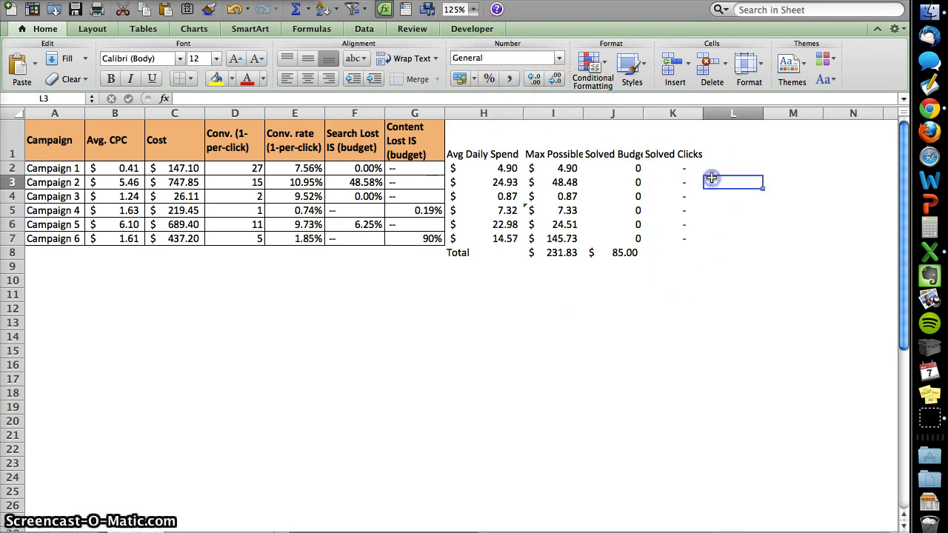
pyautogui.click(691, 169)
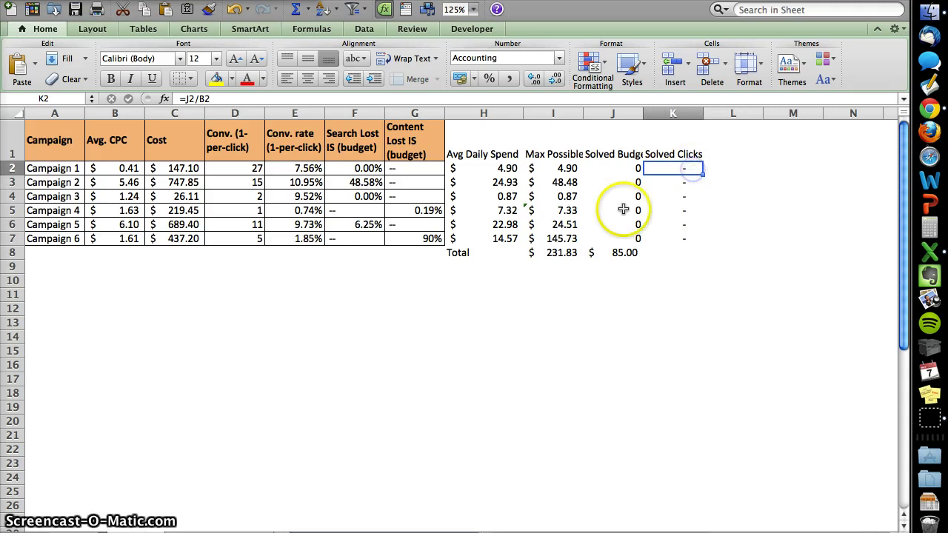
pyautogui.click(604, 169)
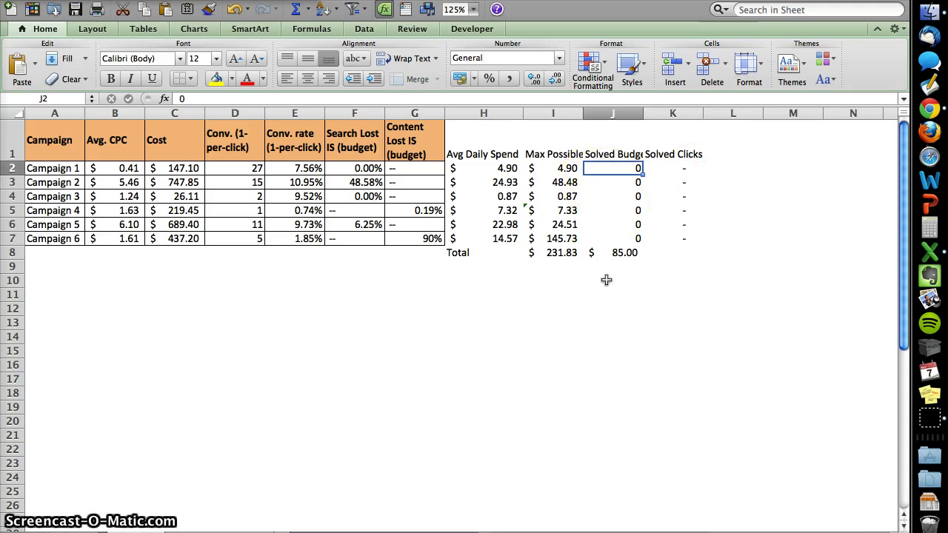
pyautogui.write('10')
pyautogui.press('Return')
pyautogui.press('Up')
pyautogui.press('Right')
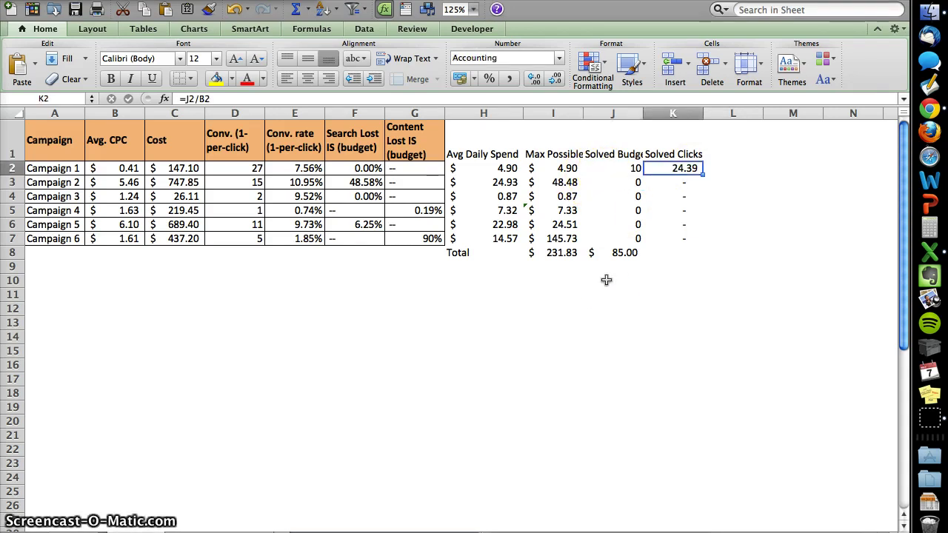
pyautogui.press('Left')
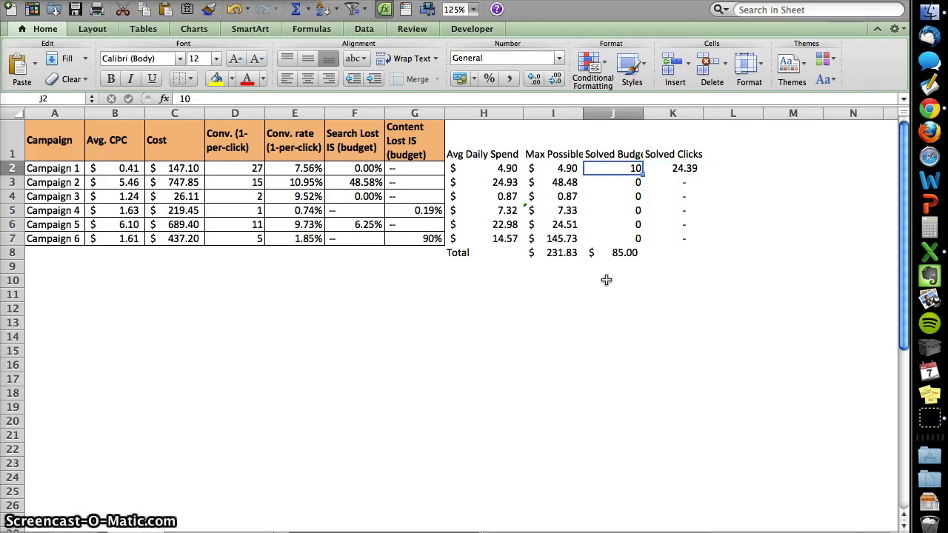
pyautogui.write('0')
pyautogui.press('Return')
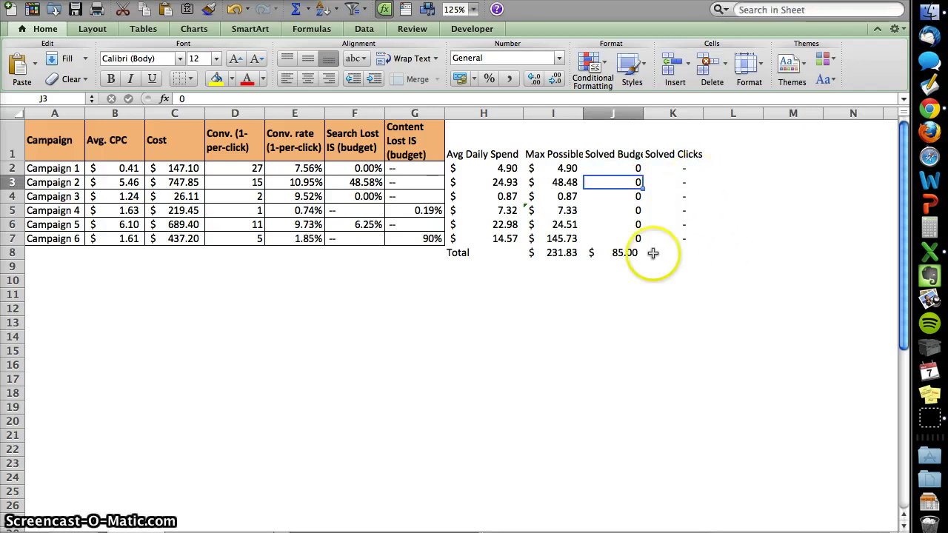
# Head L1 'Solved Conversions' and fill L2:L7 with =K2*E2.
pyautogui.click(728, 158)
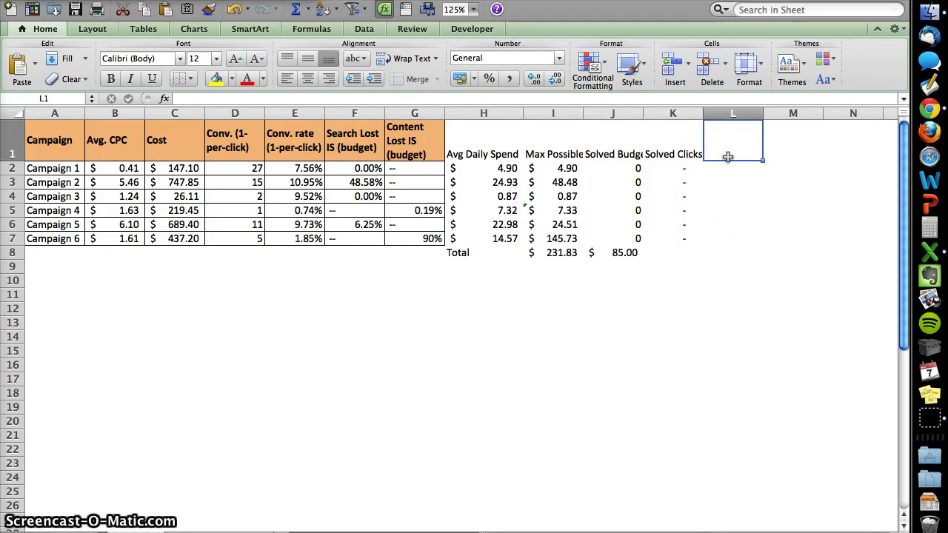
pyautogui.write('Solved Conversions')
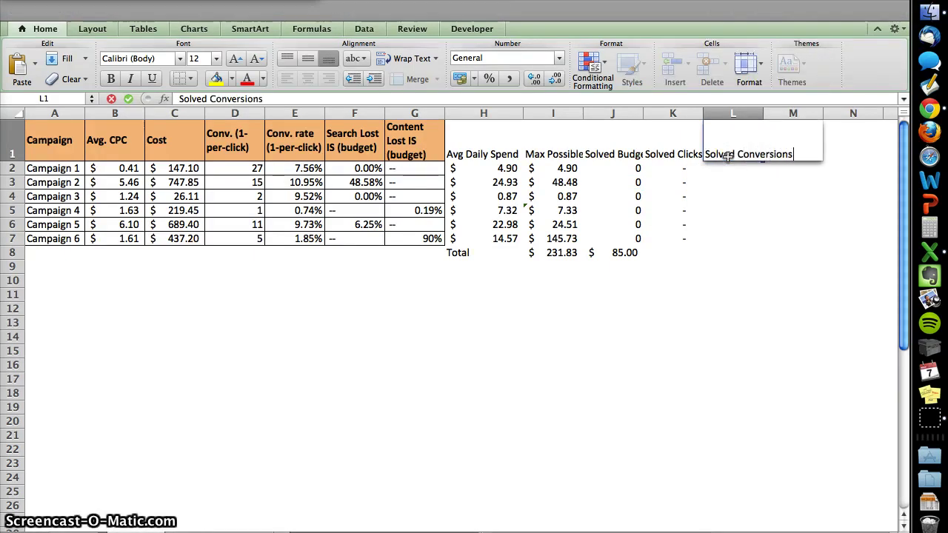
pyautogui.press('Return')
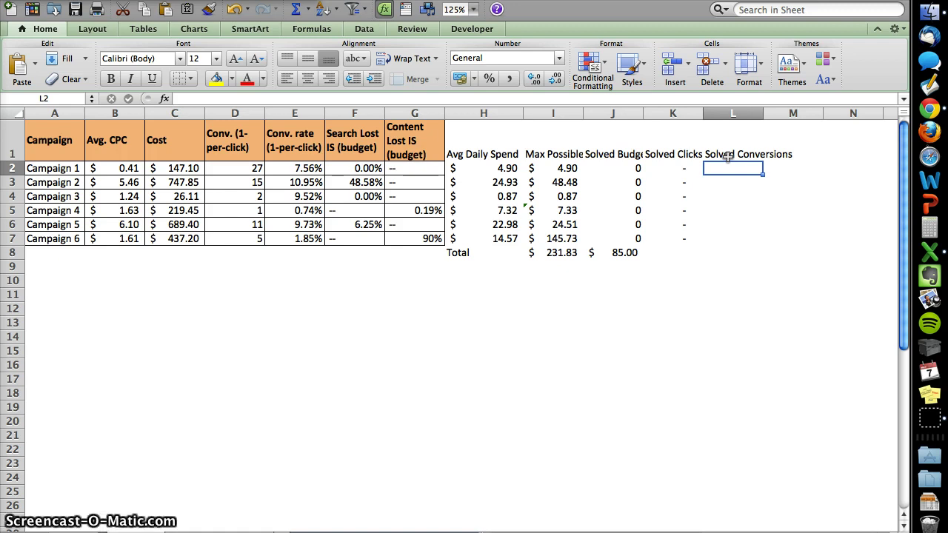
pyautogui.write('=')
pyautogui.press('Left')
pyautogui.write('*')
pyautogui.press('Left')
pyautogui.press('Left')
pyautogui.press('Left')
pyautogui.press('Left')
pyautogui.press('Left')
pyautogui.press('Left')
pyautogui.press('Left')
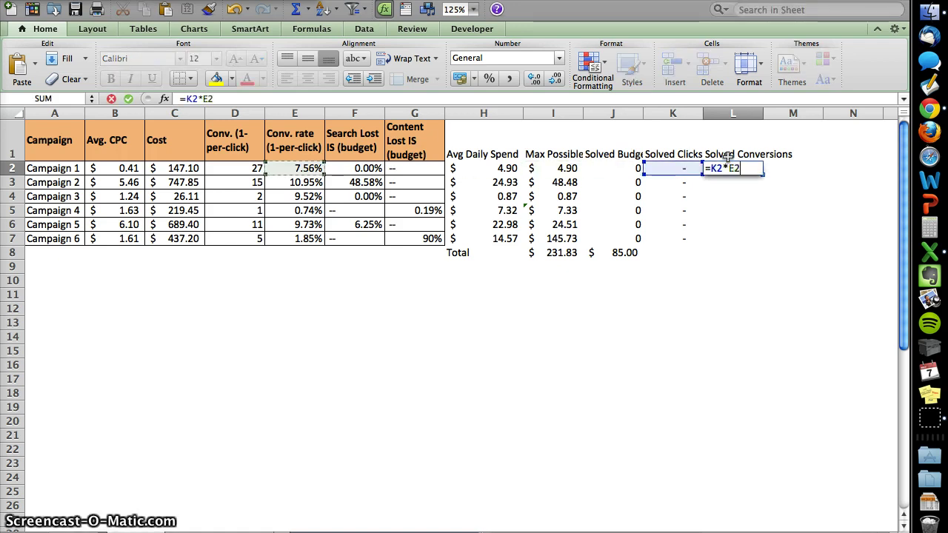
pyautogui.press('Return')
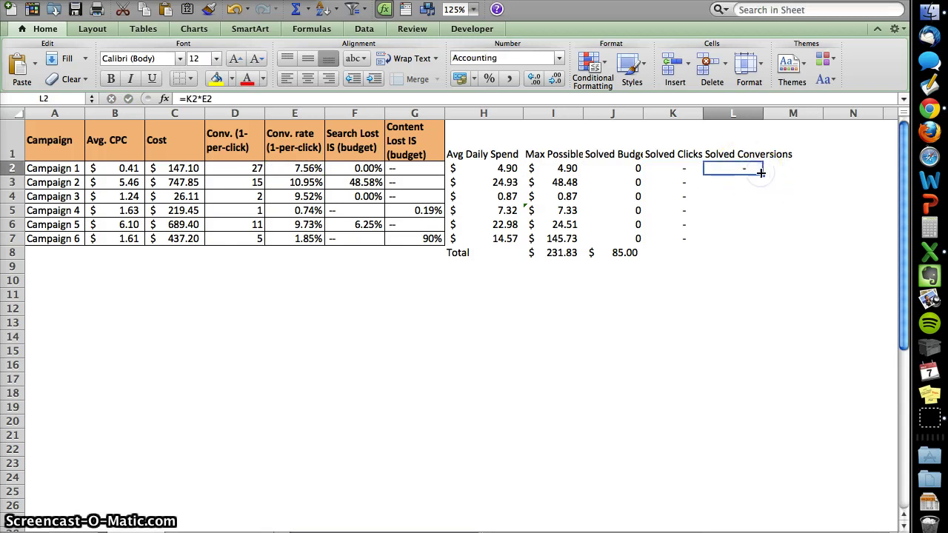
pyautogui.moveTo(749, 247); pyautogui.dragTo(750, 247)
pyautogui.click(749, 252)
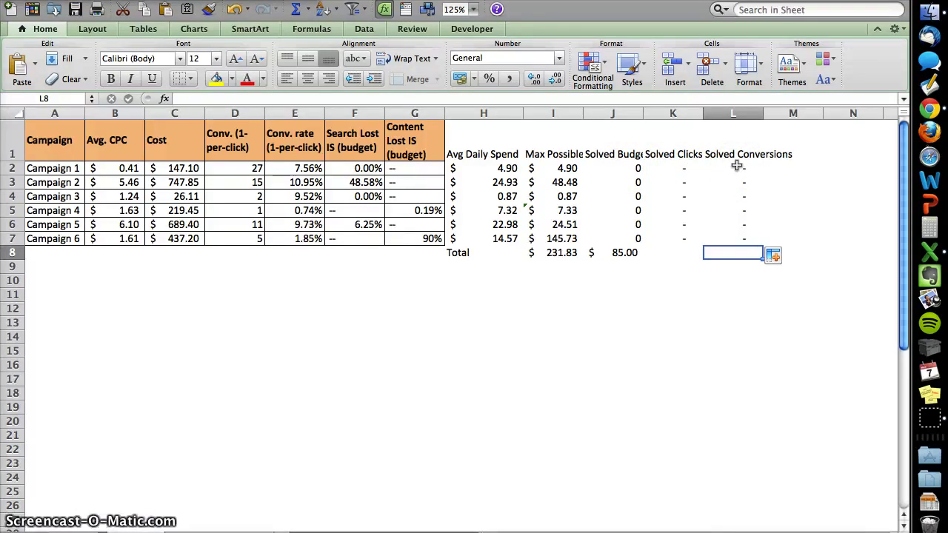
# Total the conversions in L8 with =SUM(L2:L7).
pyautogui.write('=sum(')
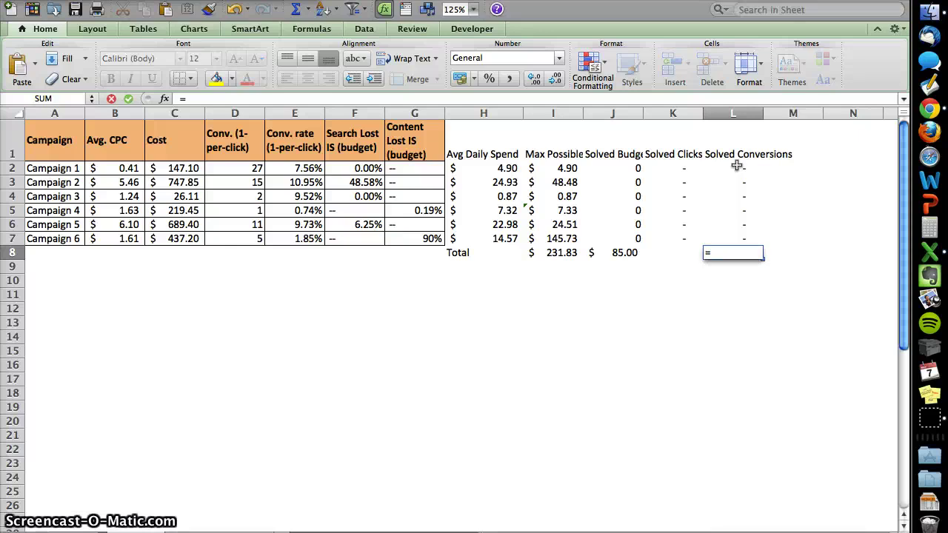
pyautogui.click(737, 166)
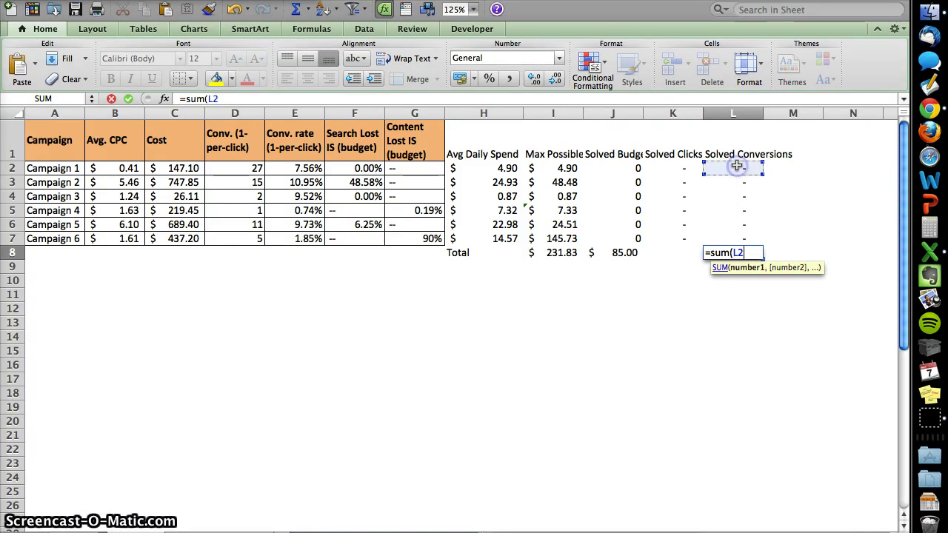
pyautogui.hotkey('shift', 'Down')
pyautogui.hotkey('shift', 'Down')
pyautogui.hotkey('shift', 'Down')
pyautogui.hotkey('shift', 'Down')
pyautogui.hotkey('shift', 'Down')
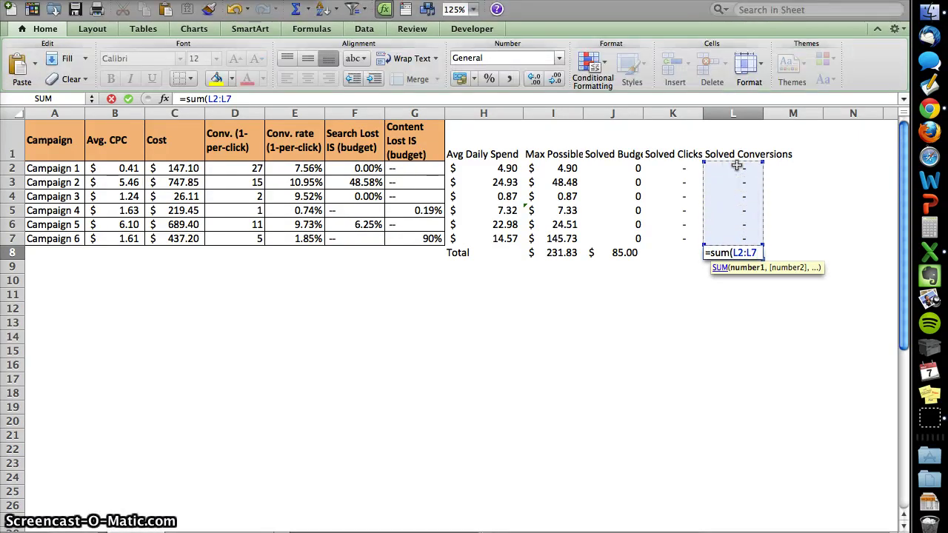
pyautogui.press('Return')
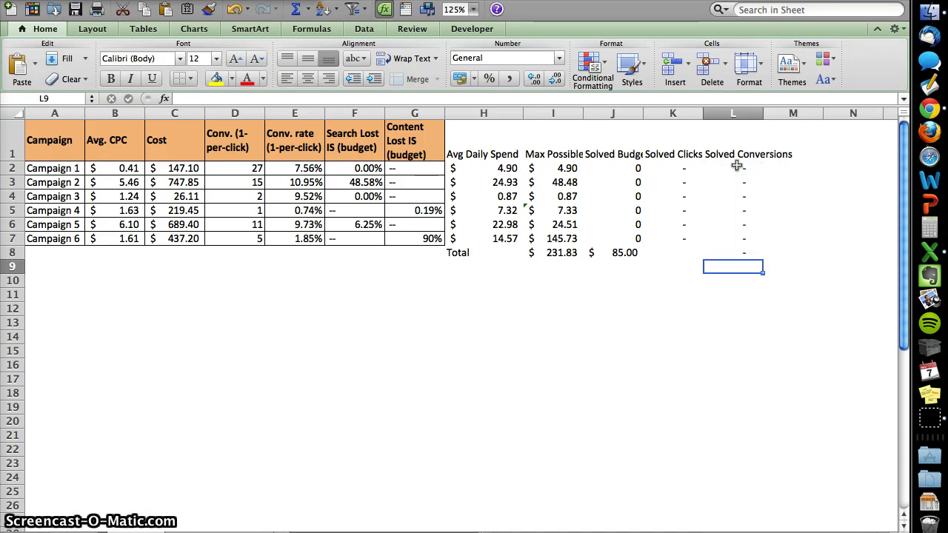
# Label K8 'Solver ->' and fill L8 light green.
pyautogui.click(683, 250)
pyautogui.write('SO')
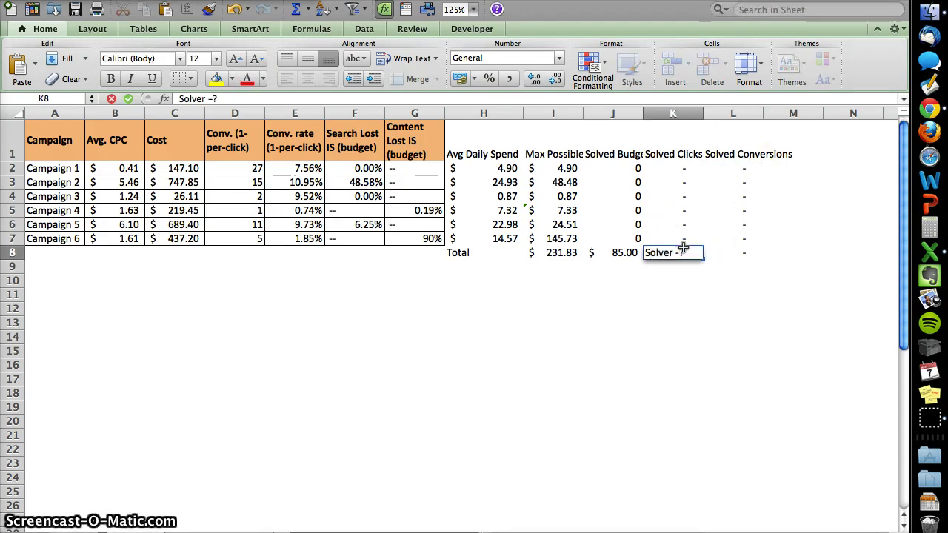
pyautogui.click(726, 249)
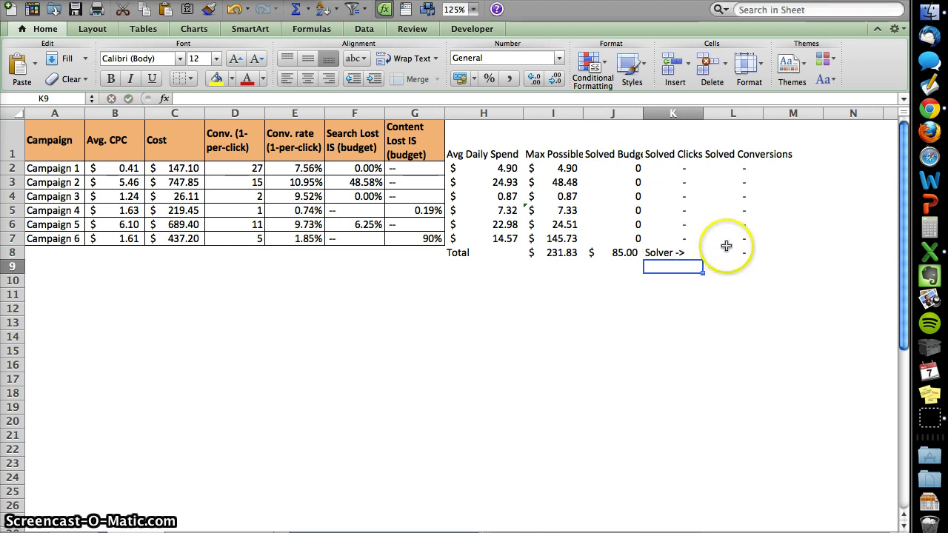
pyautogui.click(232, 78)
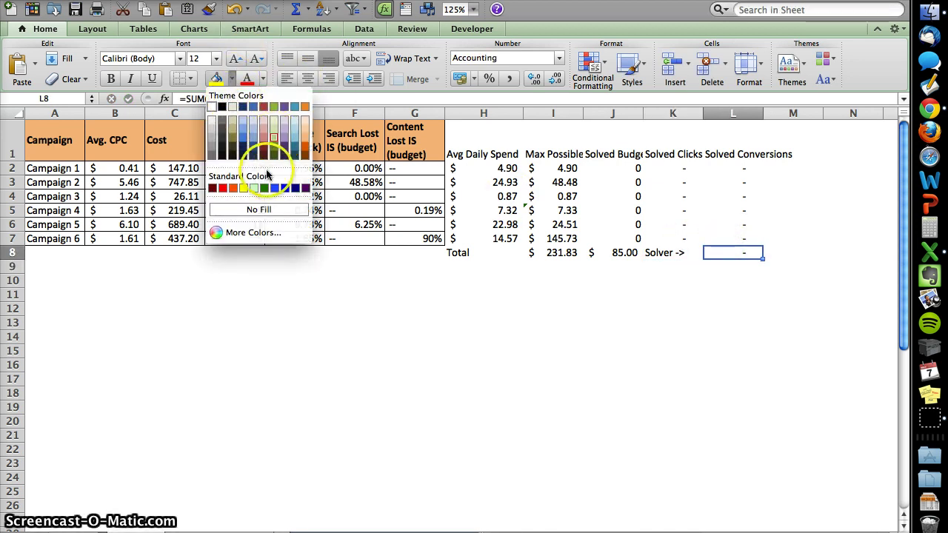
pyautogui.click(275, 141)
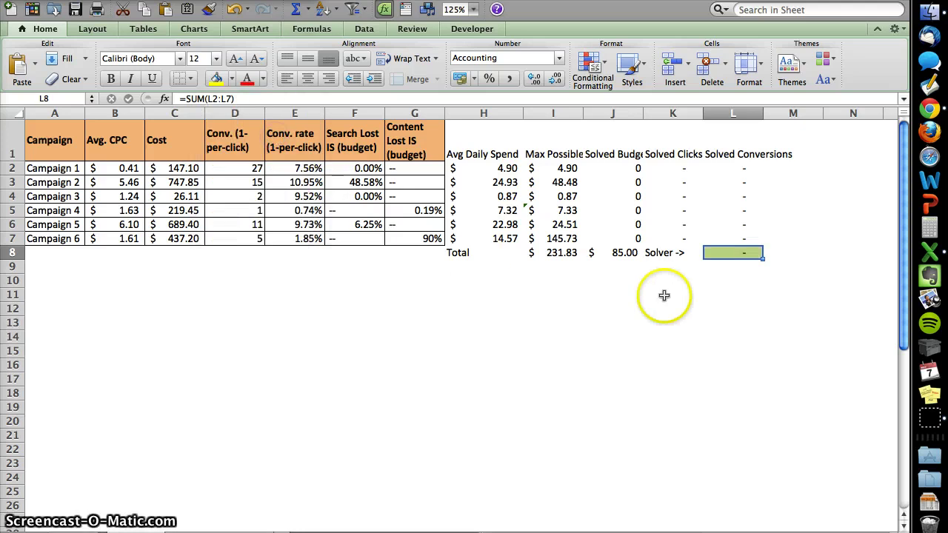
pyautogui.click(667, 292)
pyautogui.click(734, 252)
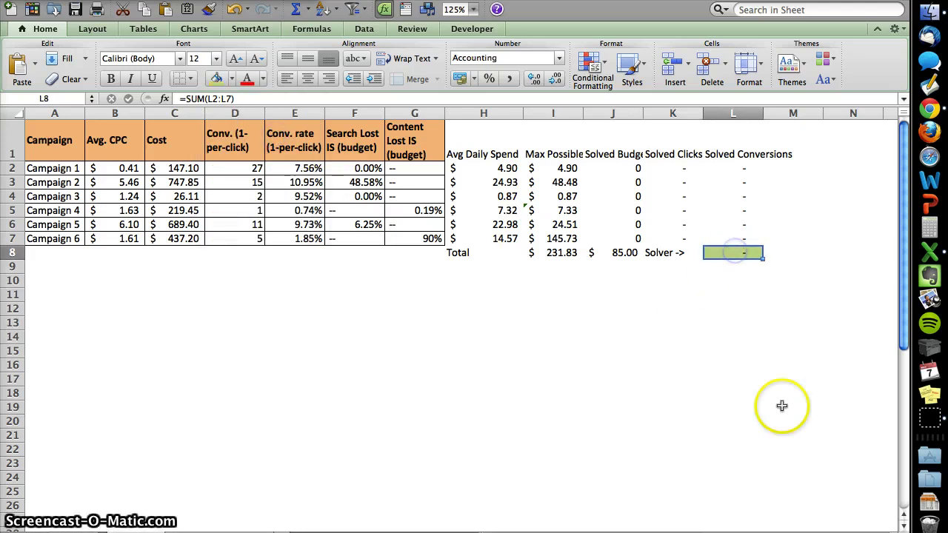
pyautogui.click(731, 249)
# Reselect the green total cell L8 and open Solver from the Data tab.
pyautogui.click(789, 340)
pyautogui.moveTo(708, 256); pyautogui.dragTo(750, 258)
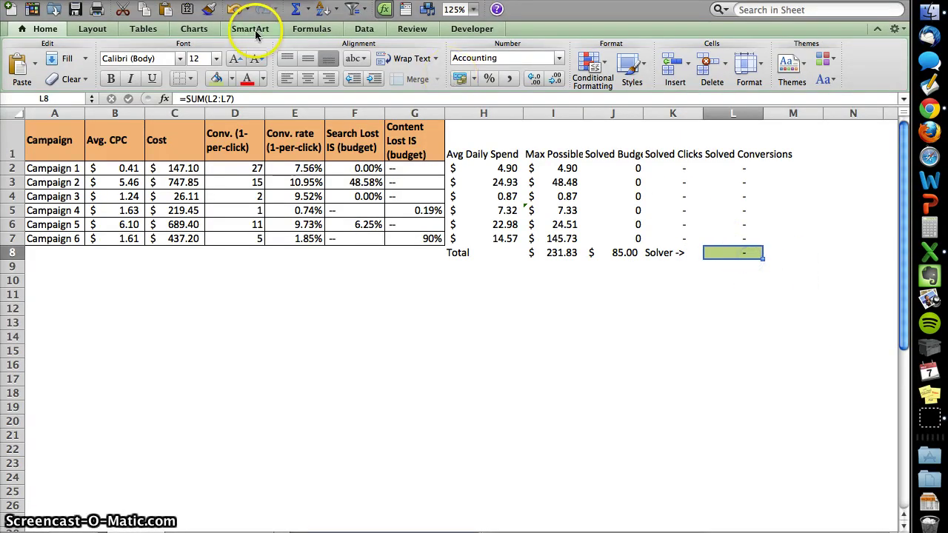
pyautogui.click(380, 31)
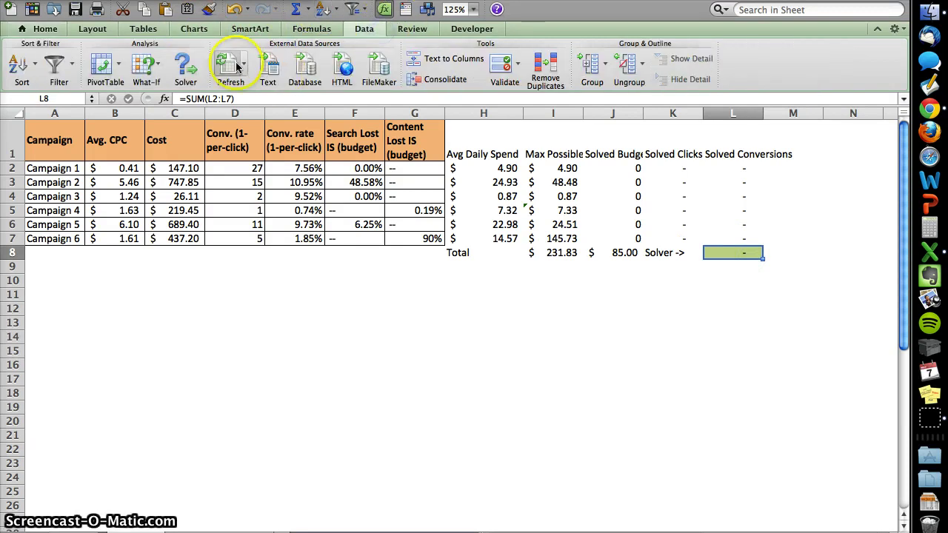
pyautogui.click(185, 72)
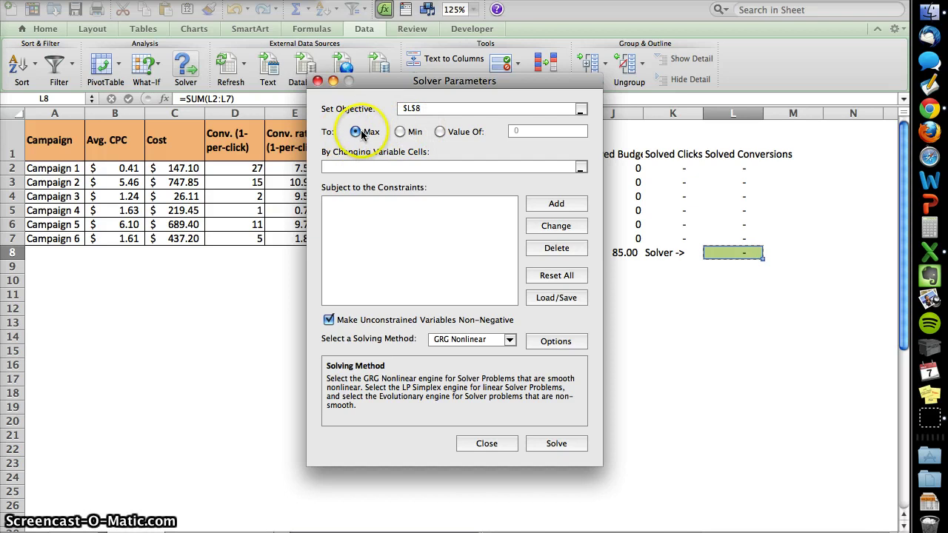
# Set Solver's variable cells to $J$2:$J$7, keeping the Max objective on $L$8.
pyautogui.click(423, 169)
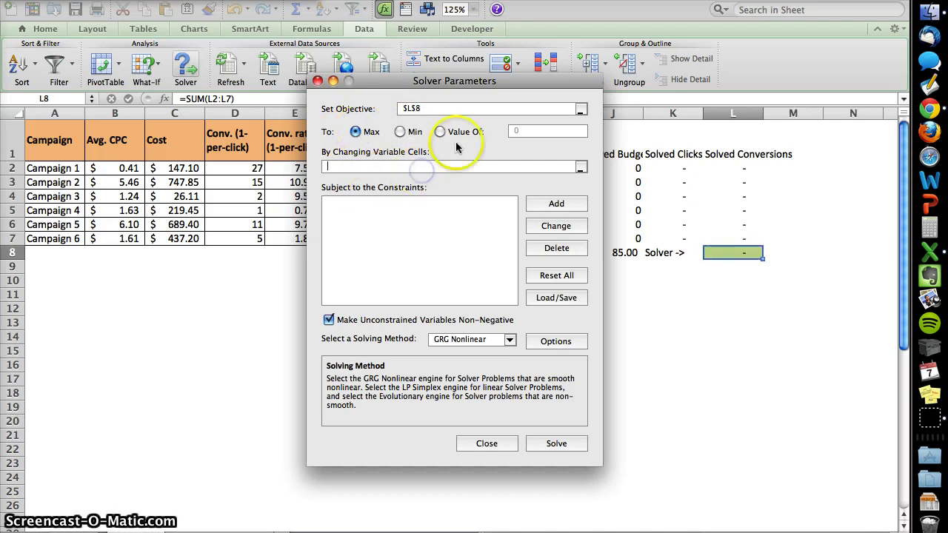
pyautogui.click(580, 170)
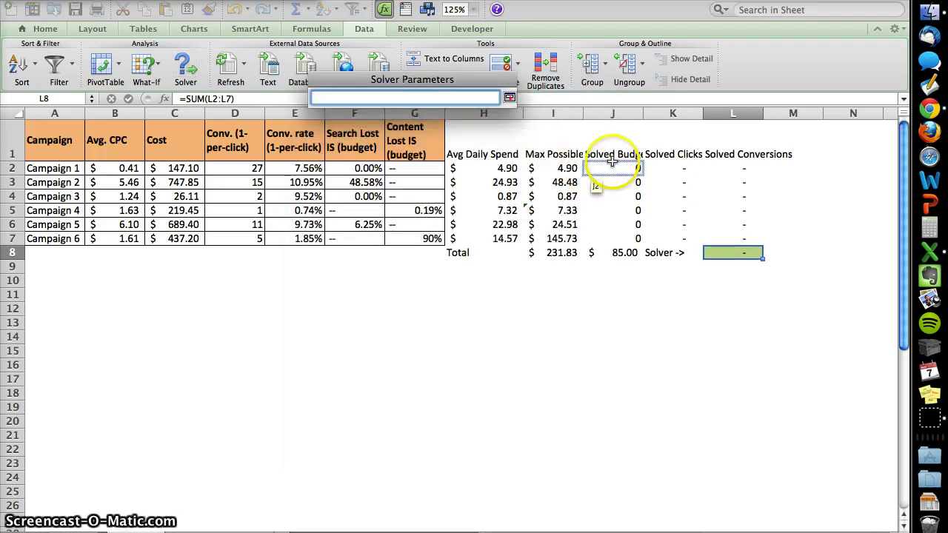
pyautogui.moveTo(612, 162); pyautogui.dragTo(631, 237)
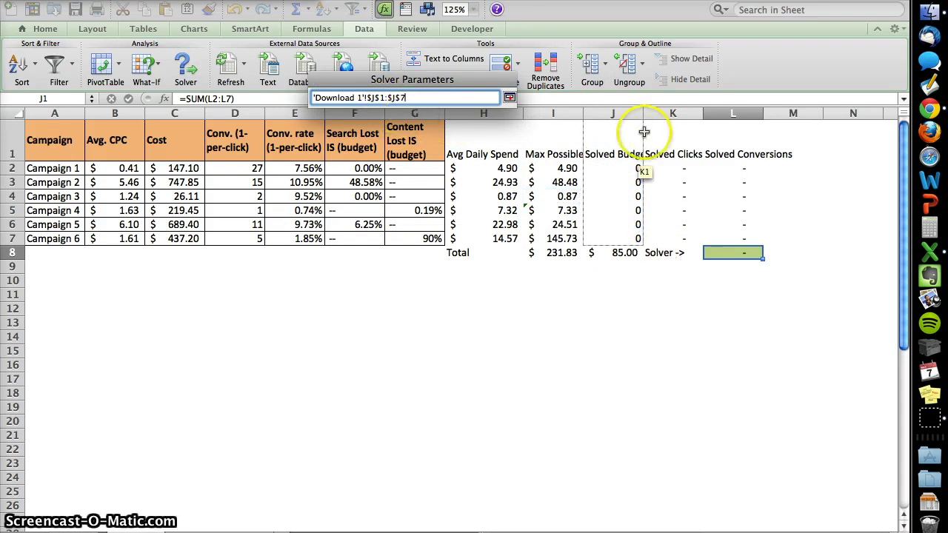
pyautogui.click(635, 163)
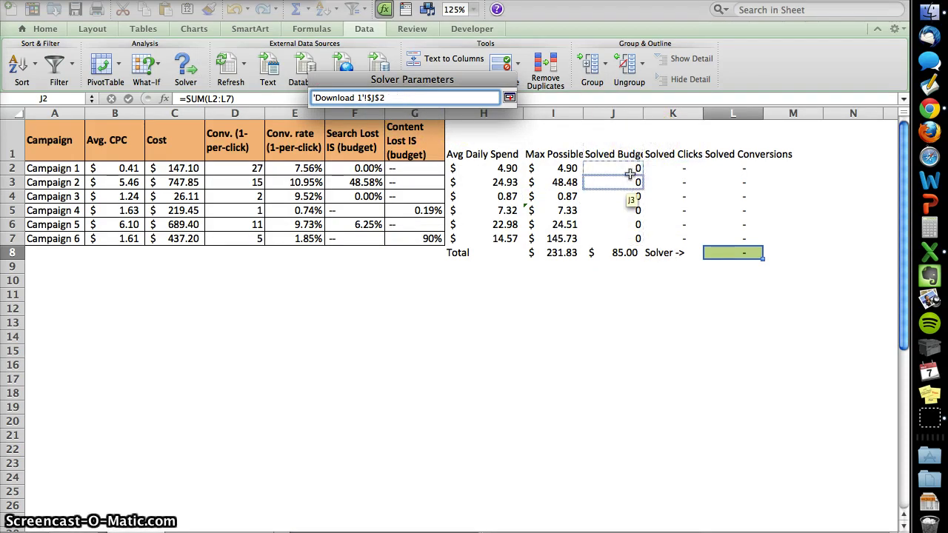
pyautogui.click(632, 254)
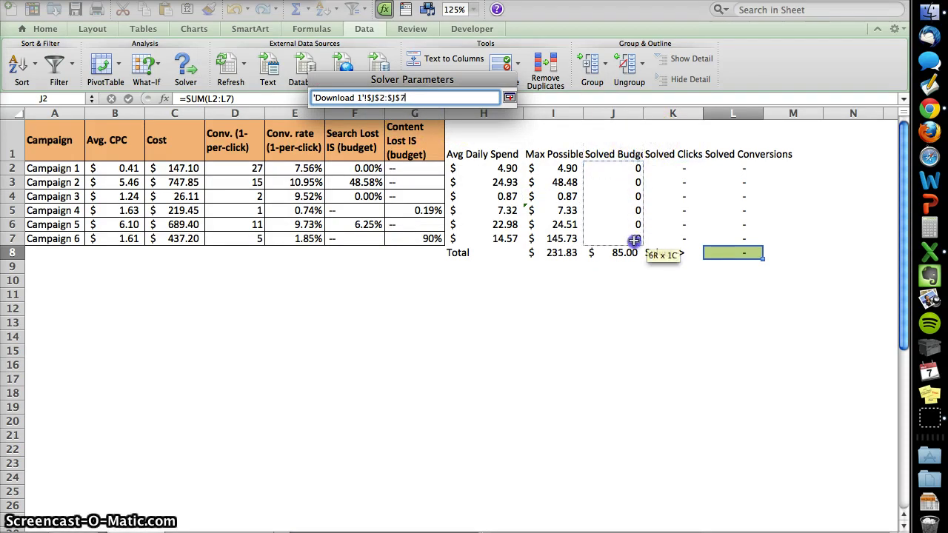
pyautogui.click(634, 168)
pyautogui.moveTo(634, 168); pyautogui.dragTo(628, 239)
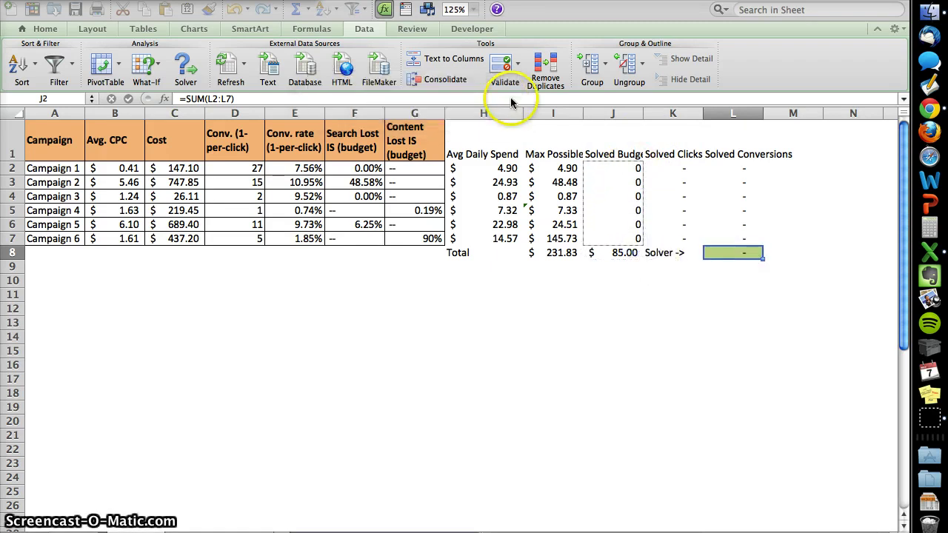
pyautogui.click(510, 97)
pyautogui.moveTo(510, 78); pyautogui.dragTo(349, 48)
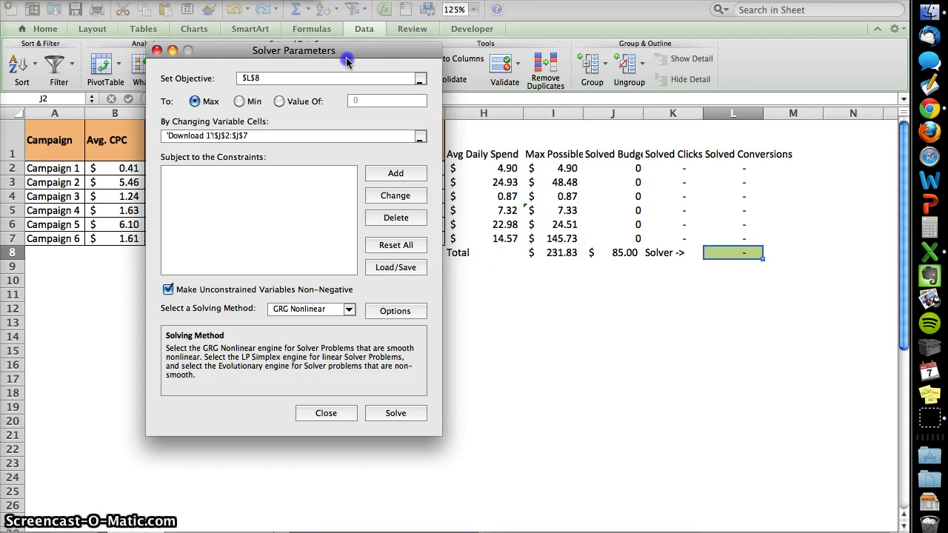
# Add the constraint $J$2:$J$8 <= $I$2:$I$8 and choose the Simplex LP solving method.
pyautogui.moveTo(315, 50); pyautogui.dragTo(291, 52)
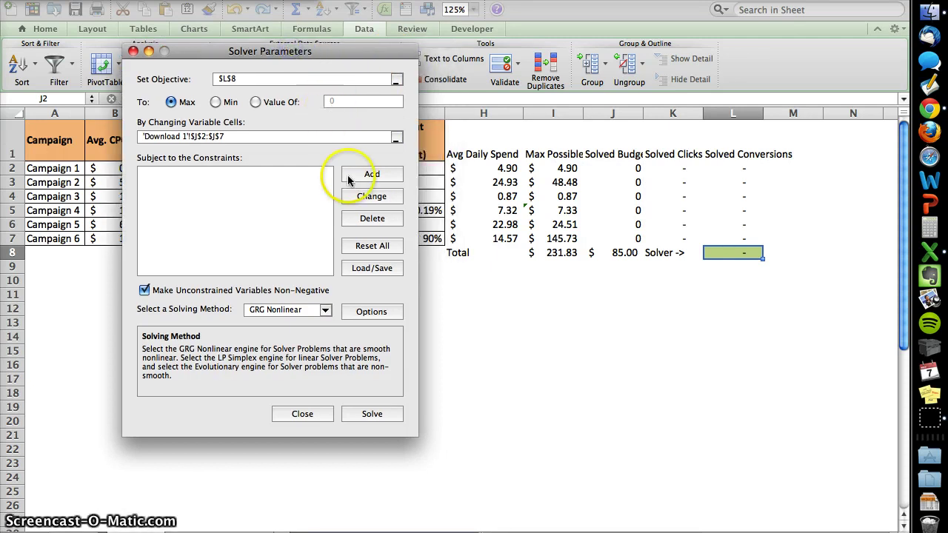
pyautogui.click(371, 175)
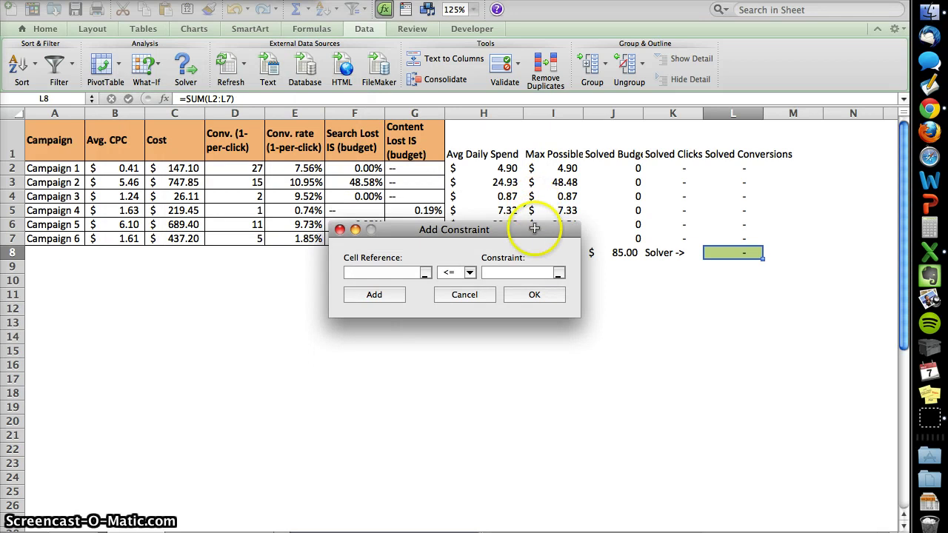
pyautogui.moveTo(533, 229); pyautogui.dragTo(576, 284)
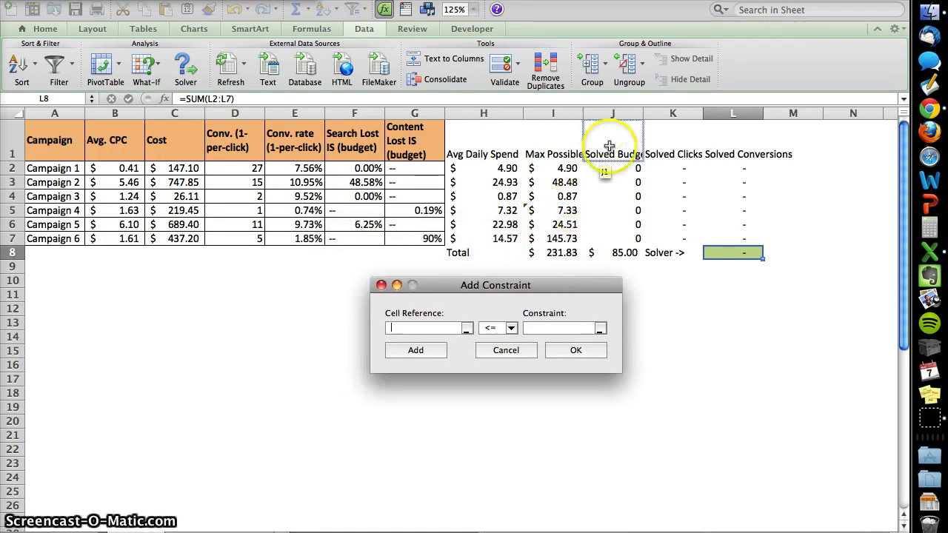
pyautogui.click(612, 172)
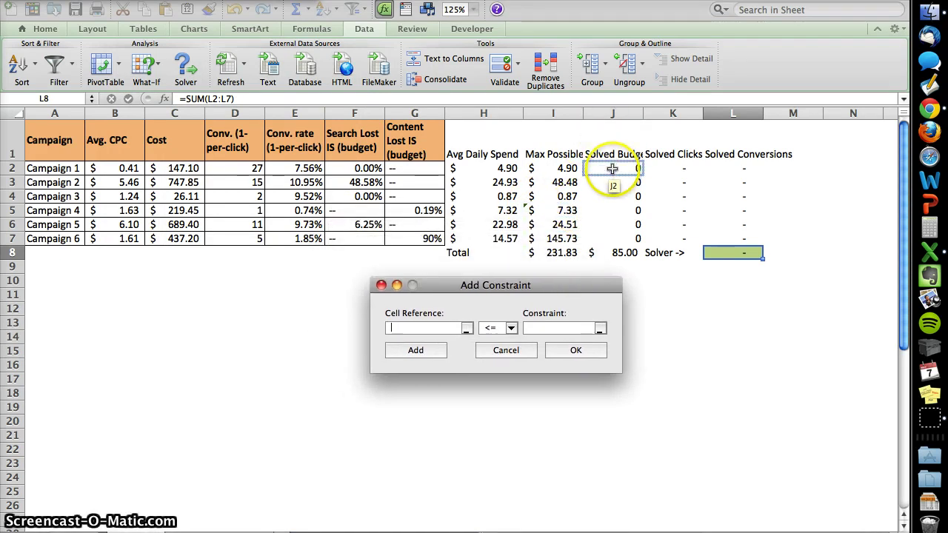
pyautogui.moveTo(612, 169); pyautogui.dragTo(622, 252)
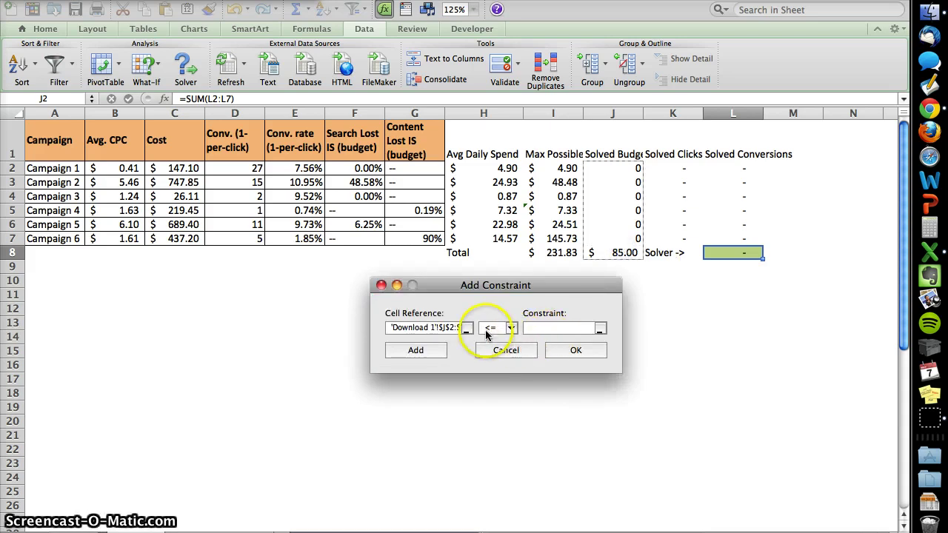
pyautogui.click(554, 328)
pyautogui.click(560, 183)
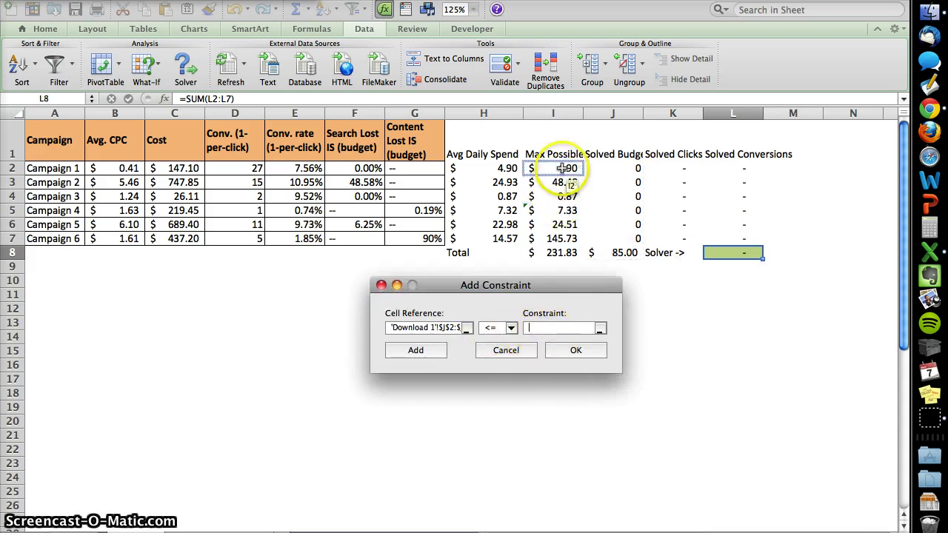
pyautogui.moveTo(563, 169); pyautogui.dragTo(573, 243)
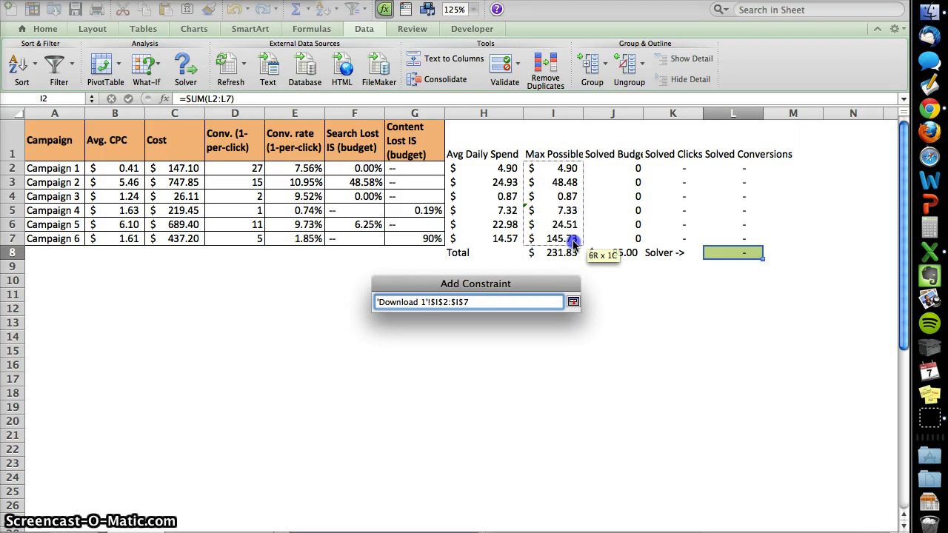
pyautogui.moveTo(574, 243); pyautogui.dragTo(572, 257)
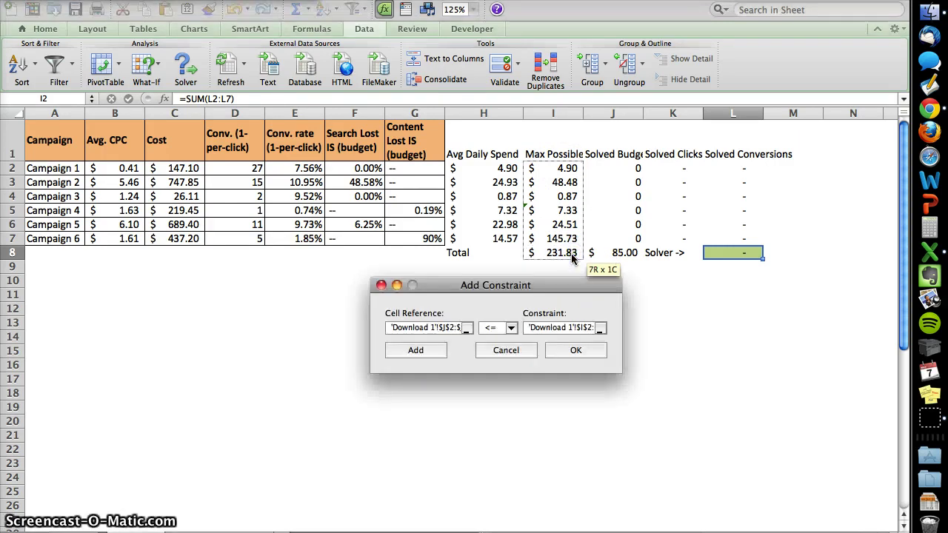
pyautogui.click(596, 254)
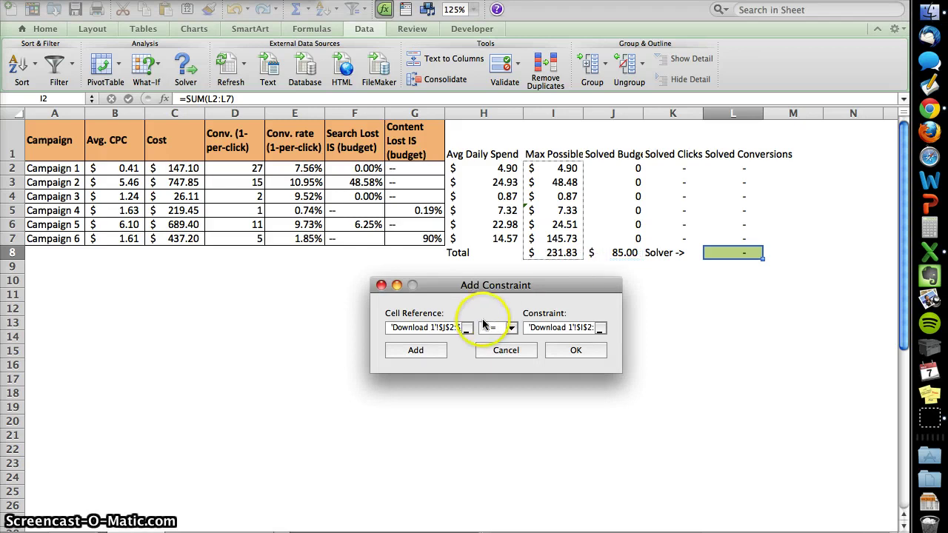
pyautogui.click(572, 350)
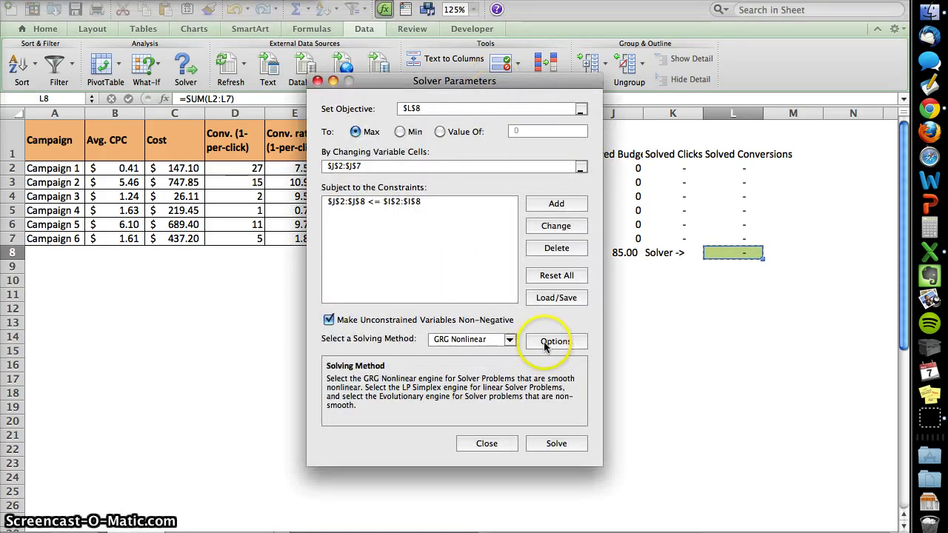
pyautogui.click(510, 345)
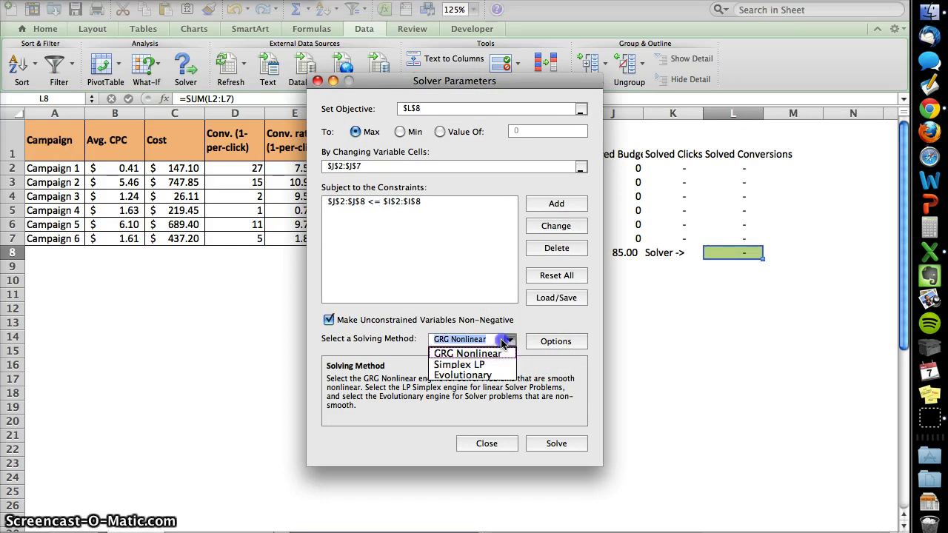
pyautogui.click(500, 361)
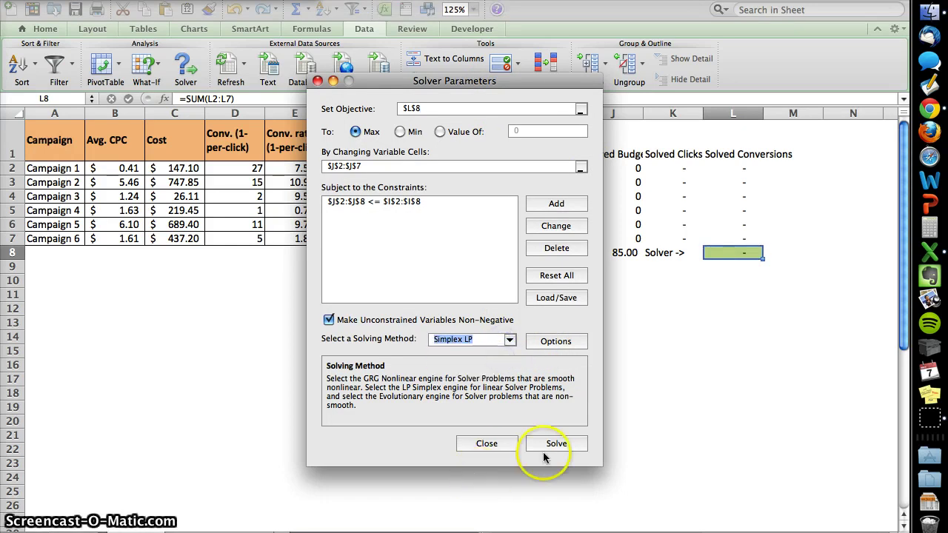
pyautogui.click(483, 445)
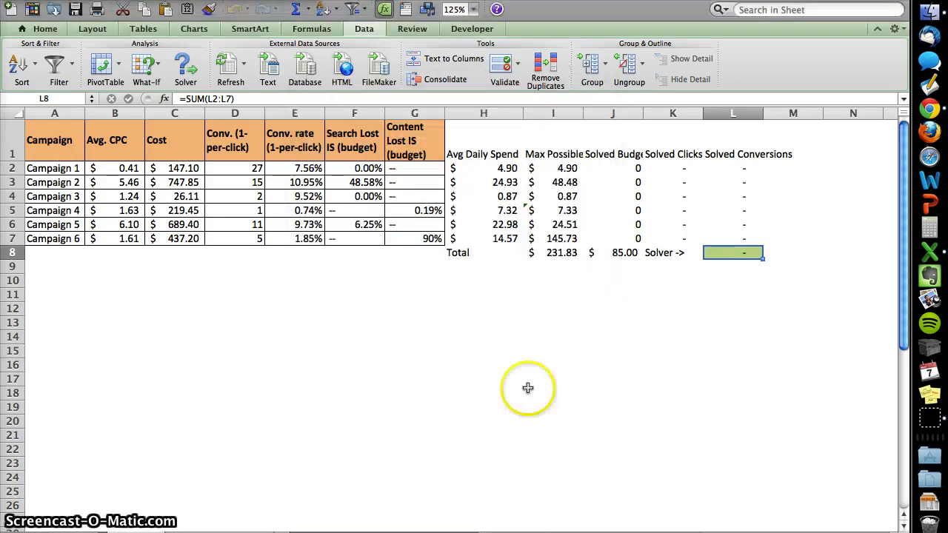
pyautogui.click(557, 266)
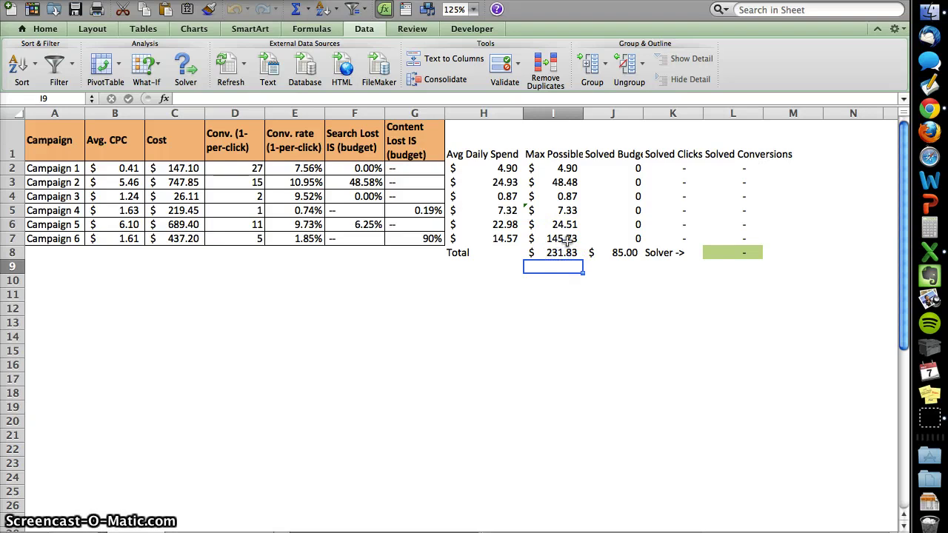
pyautogui.click(564, 252)
pyautogui.write('85')
pyautogui.press('Return')
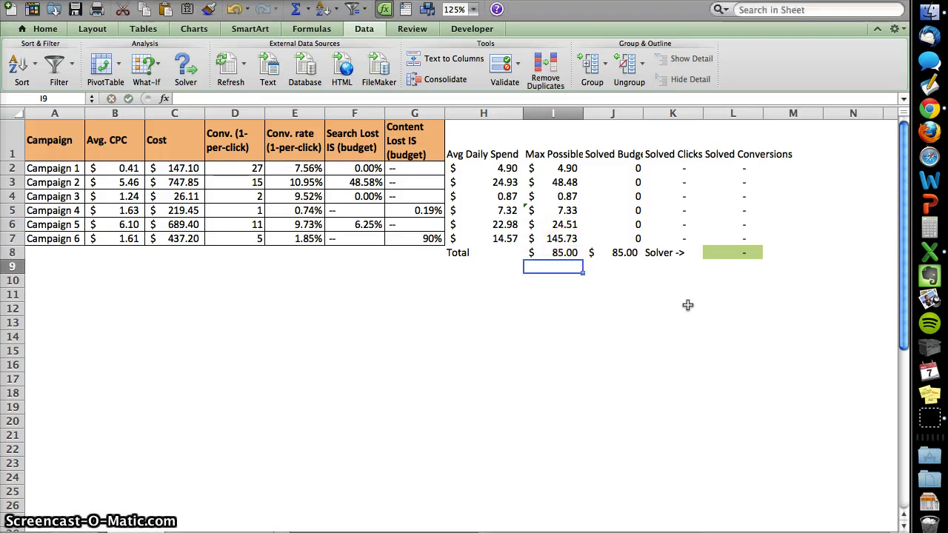
pyautogui.click(563, 252)
pyautogui.click(605, 249)
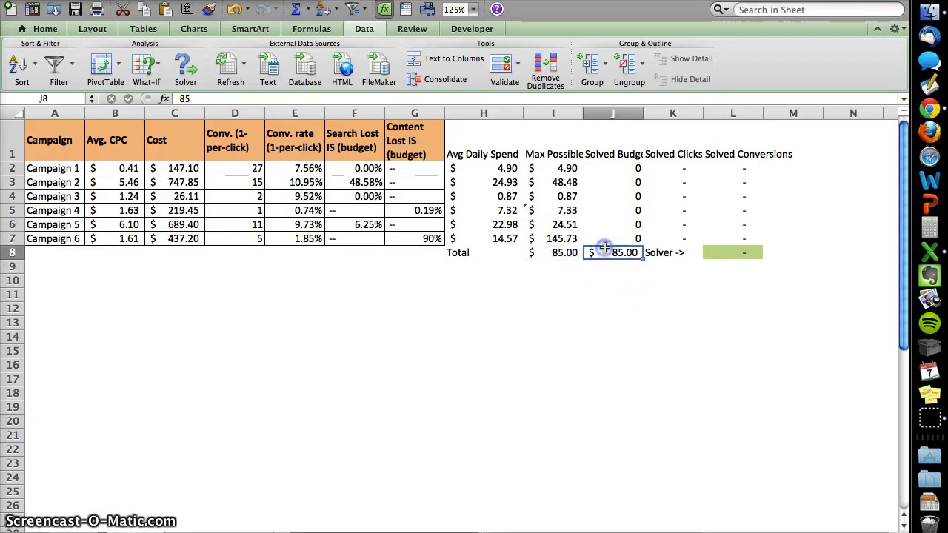
pyautogui.write('=sum(')
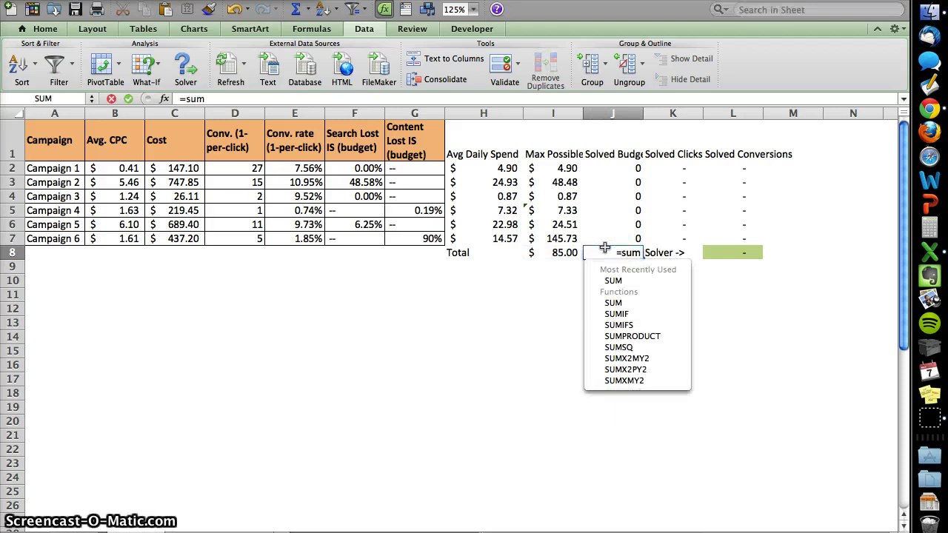
pyautogui.press('Up')
pyautogui.press('Up')
pyautogui.press('Up')
pyautogui.press('Up')
pyautogui.press('Up')
pyautogui.press('Up')
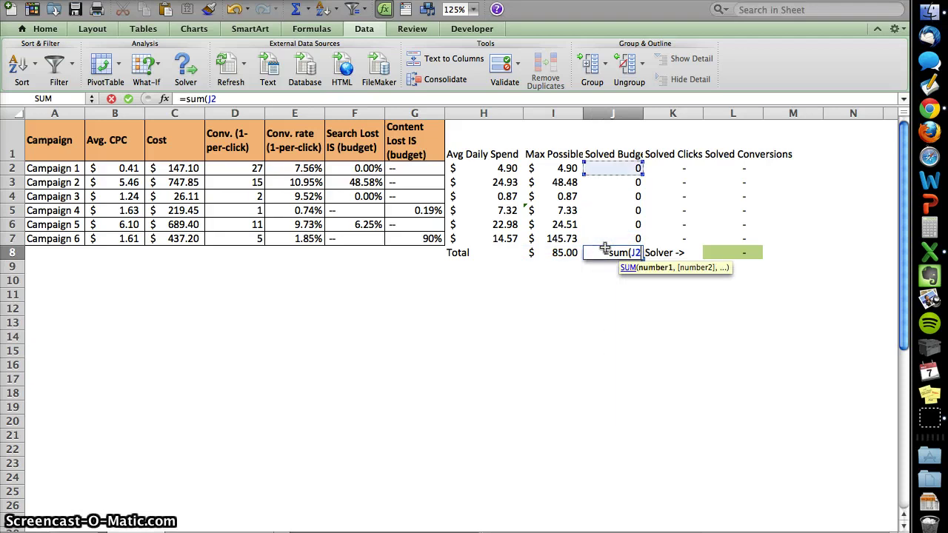
pyautogui.hotkey('shift', 'Down')
pyautogui.hotkey('shift', 'Down')
pyautogui.hotkey('shift', 'Down')
pyautogui.hotkey('shift', 'Down')
pyautogui.hotkey('shift', 'Down')
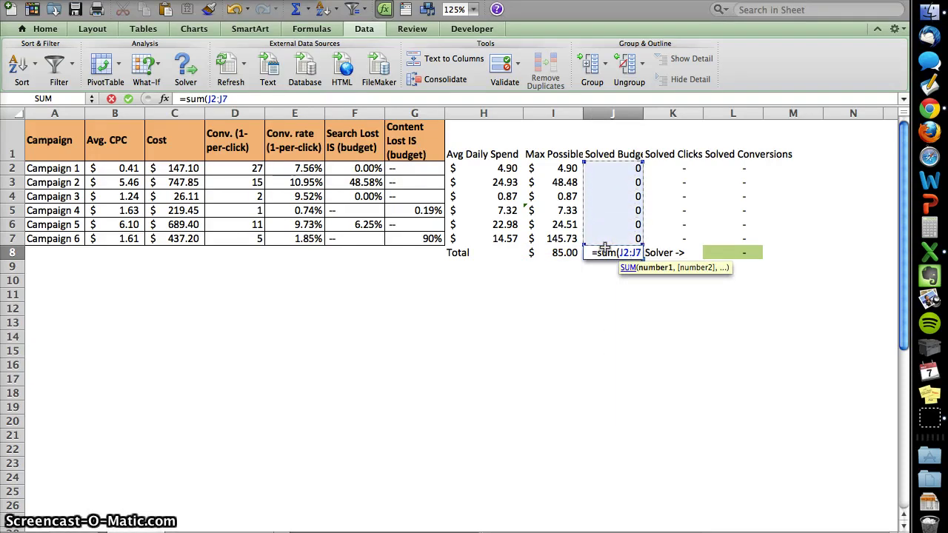
pyautogui.press('Return')
pyautogui.click(556, 253)
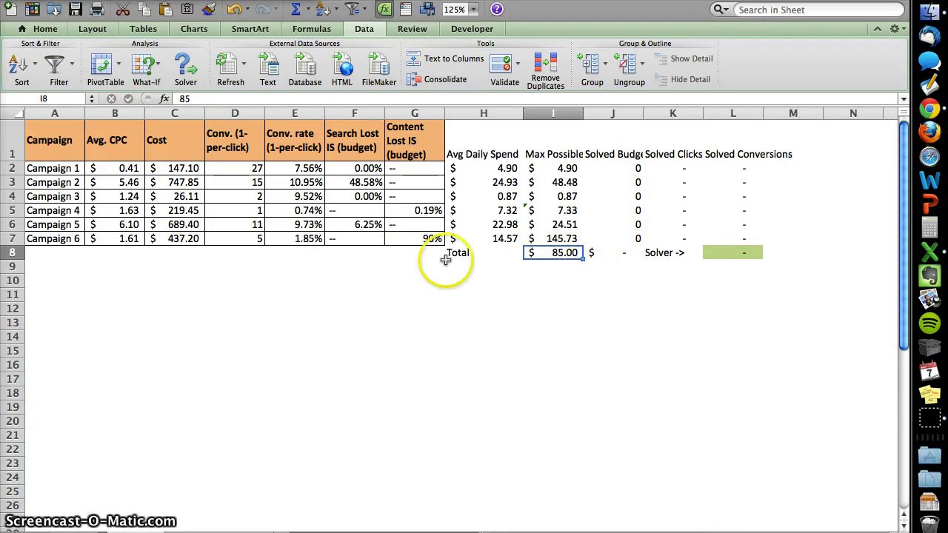
pyautogui.click(627, 257)
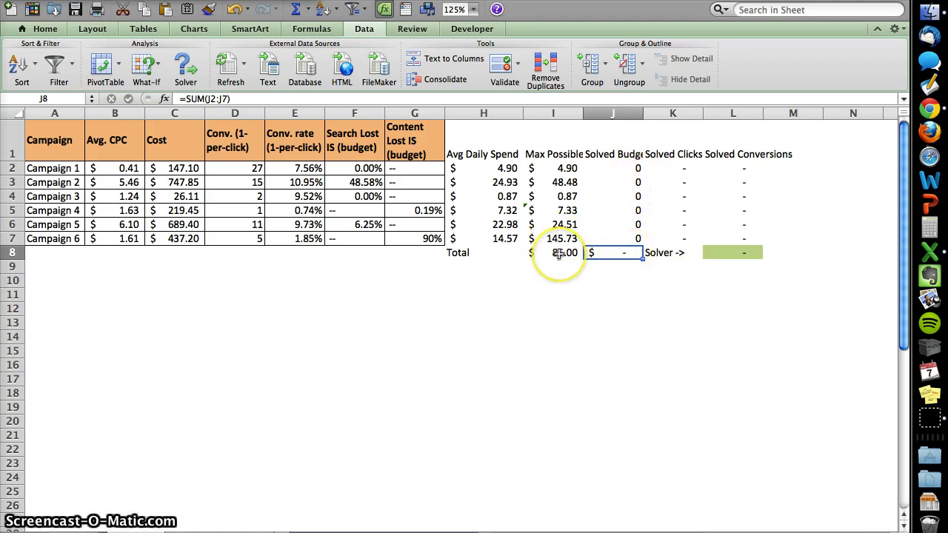
pyautogui.click(625, 235)
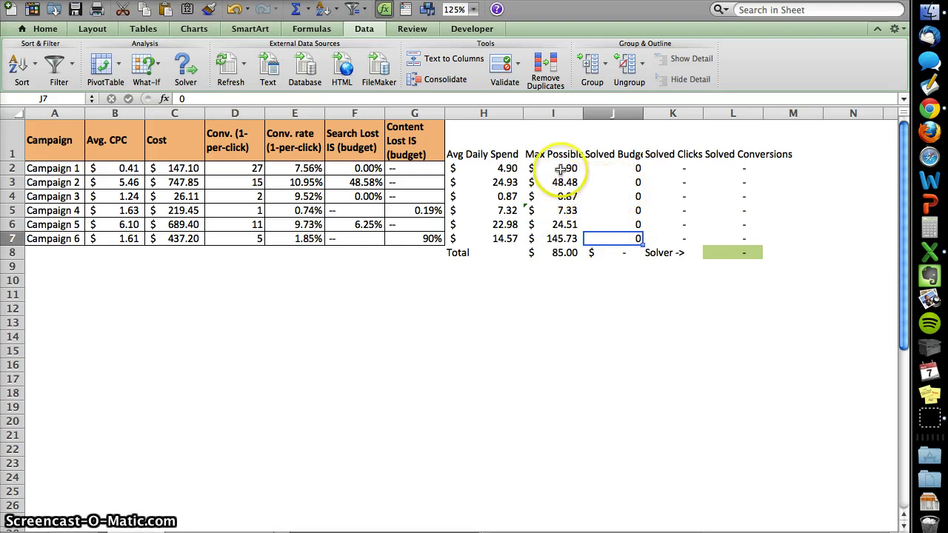
pyautogui.moveTo(557, 169); pyautogui.dragTo(554, 247)
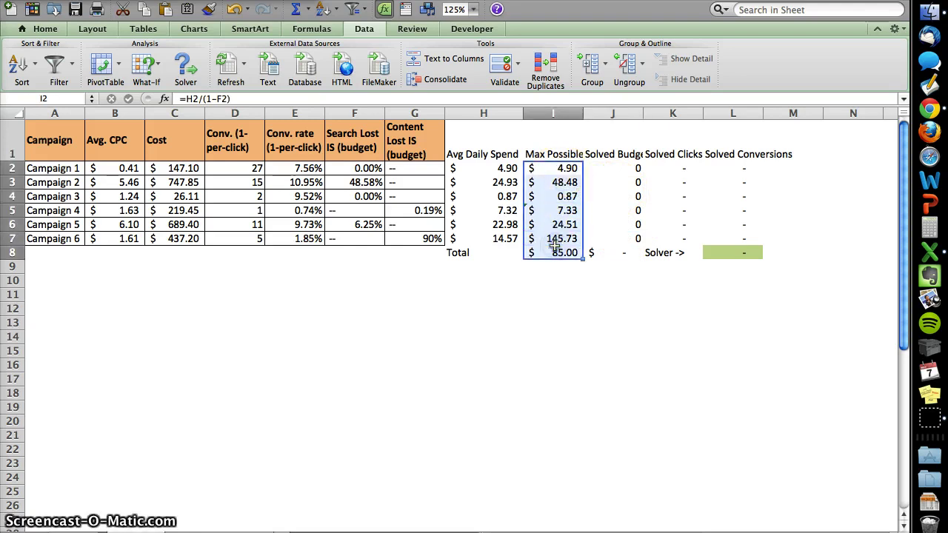
pyautogui.click(574, 248)
pyautogui.click(715, 252)
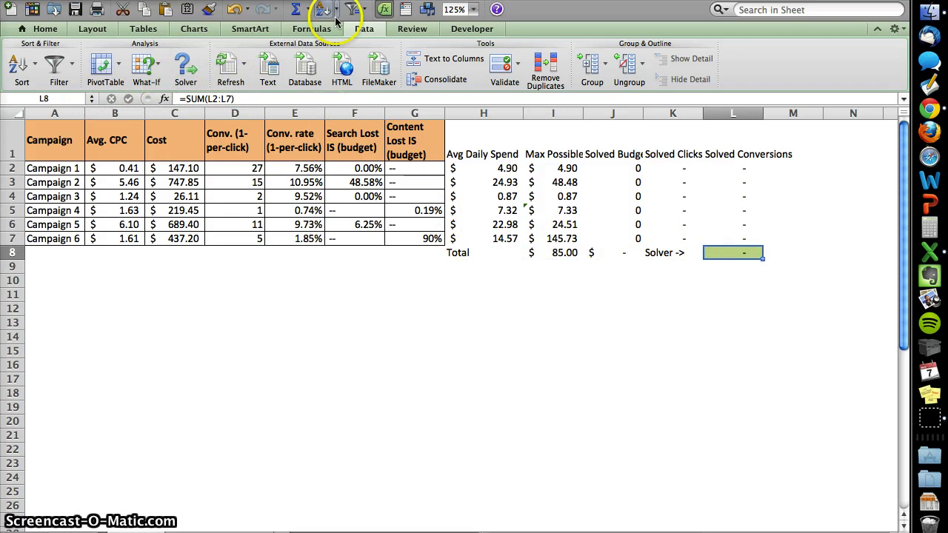
# Rerun Solver with the budget constraint, yielding $85.00 total budget and 2.41 conversions.
pyautogui.click(182, 67)
pyautogui.click(413, 205)
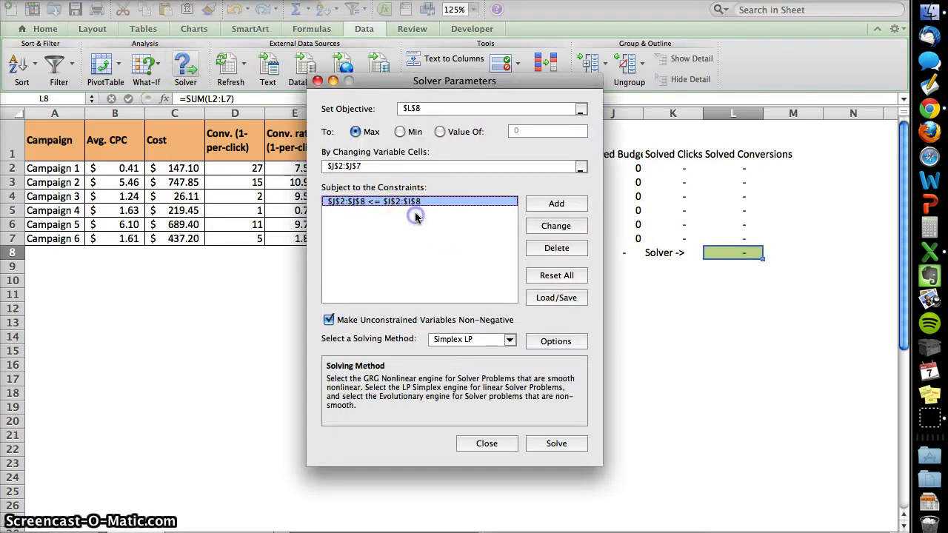
pyautogui.moveTo(451, 88); pyautogui.dragTo(278, 106)
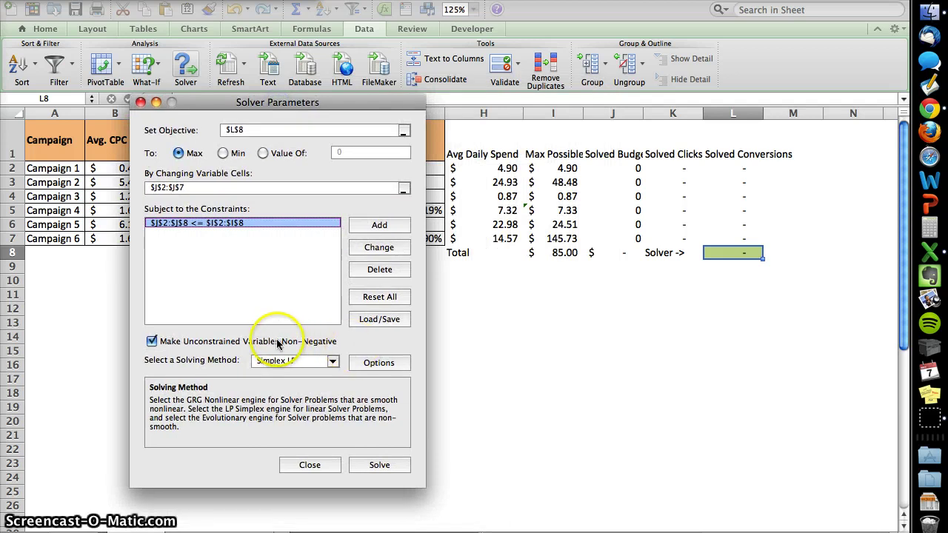
pyautogui.click(380, 465)
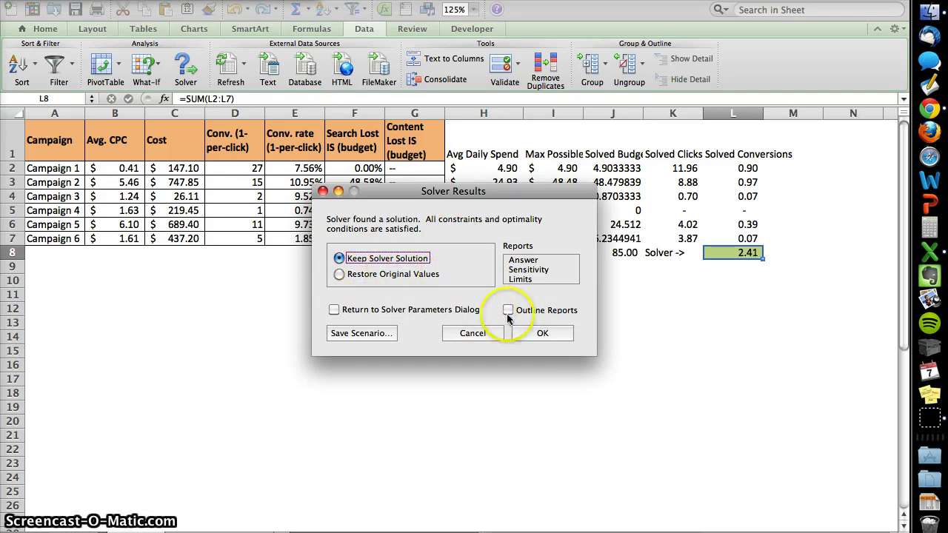
# Keep the Solver solution, then review L8's 2.41 conversions and the solved budgets J2:J7.
pyautogui.click(541, 334)
pyautogui.click(618, 335)
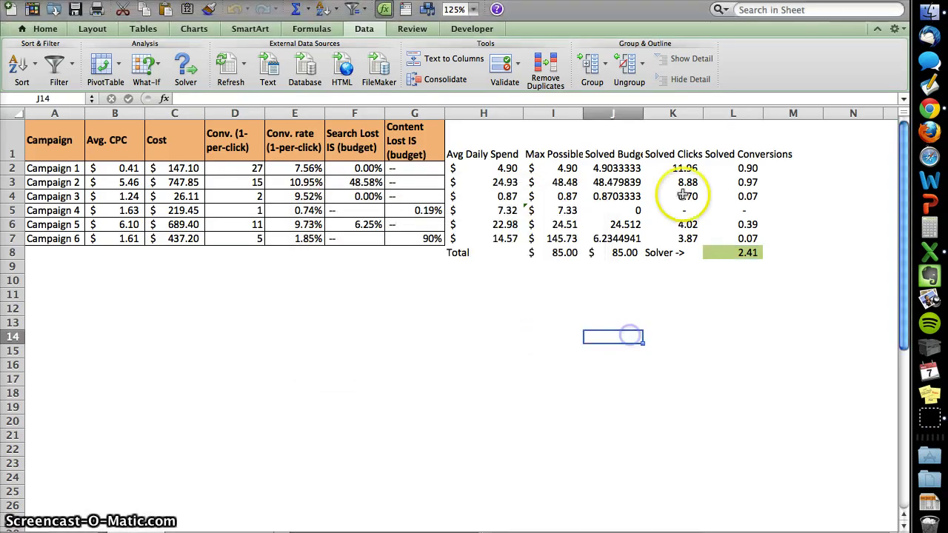
pyautogui.click(748, 253)
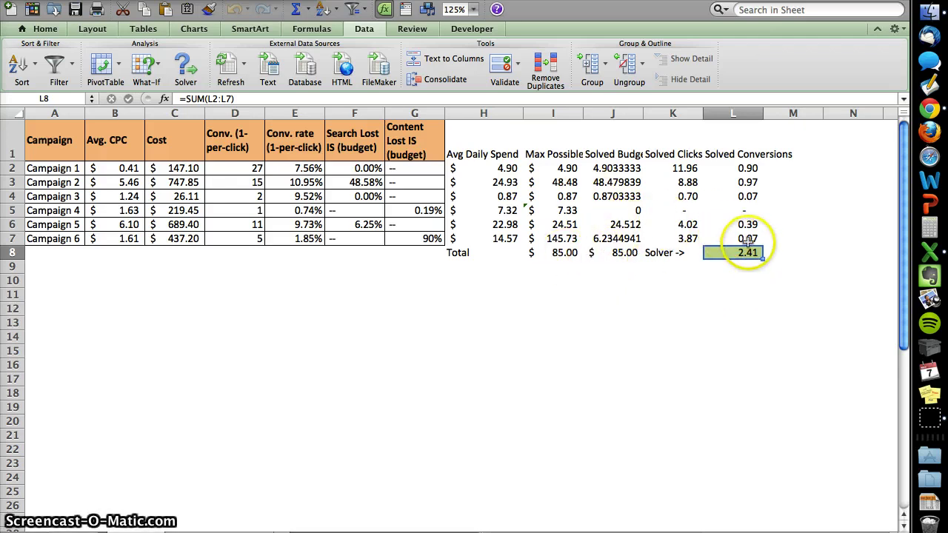
pyautogui.moveTo(615, 169); pyautogui.dragTo(620, 237)
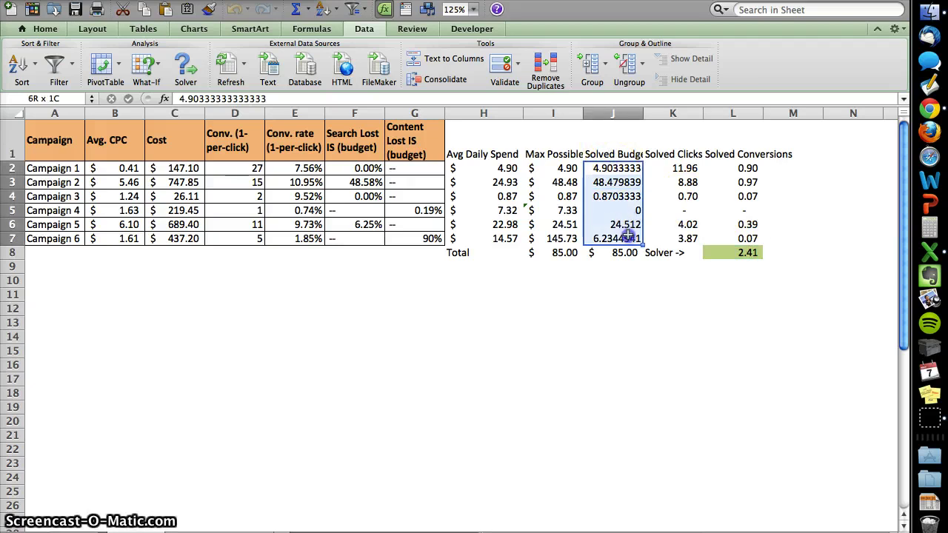
# Format J2:J7 as Accounting ($4.90, $48.48, $24.51) and auto-fit all columns.
pyautogui.click(47, 29)
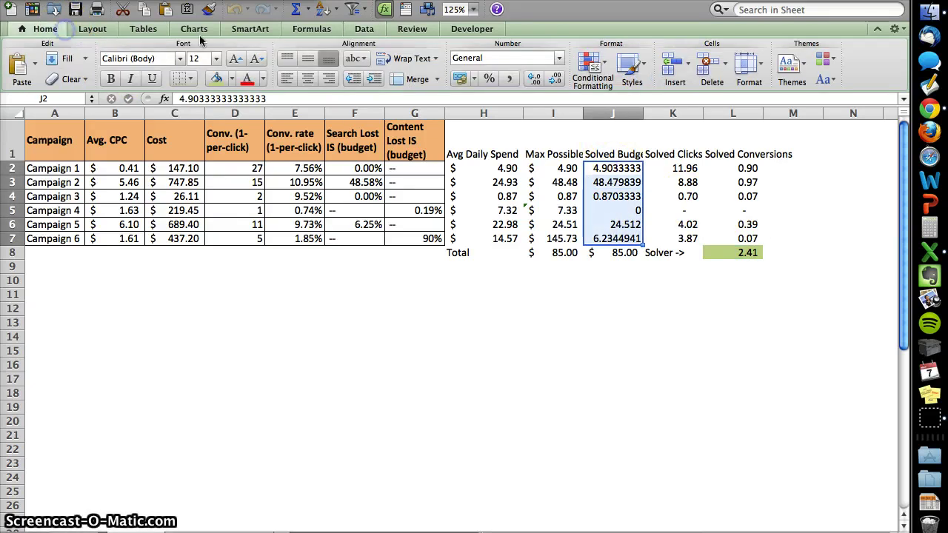
pyautogui.click(460, 78)
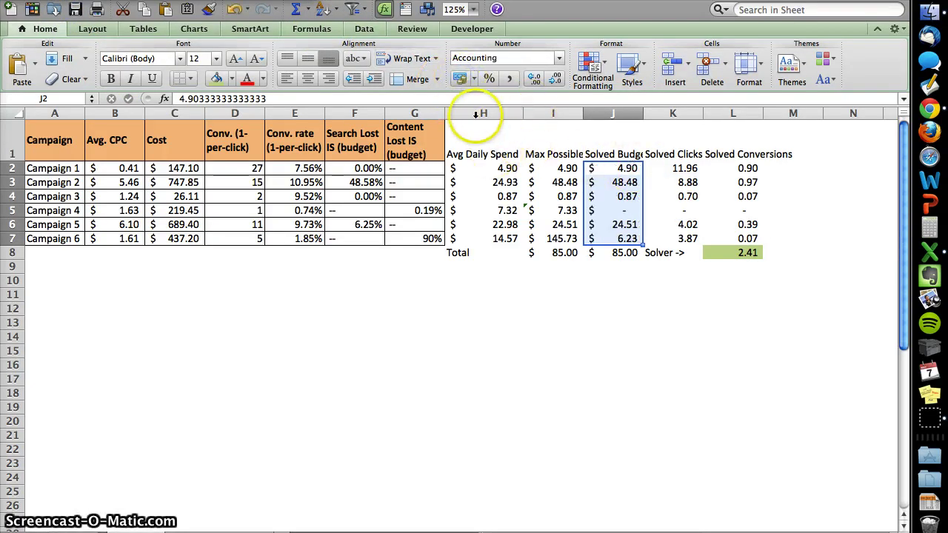
pyautogui.click(19, 113)
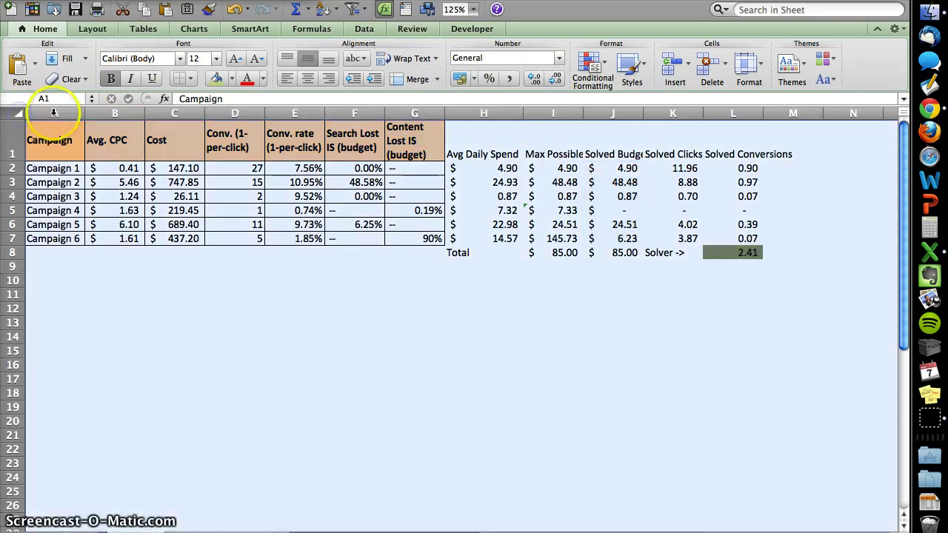
pyautogui.doubleClick(84, 114)
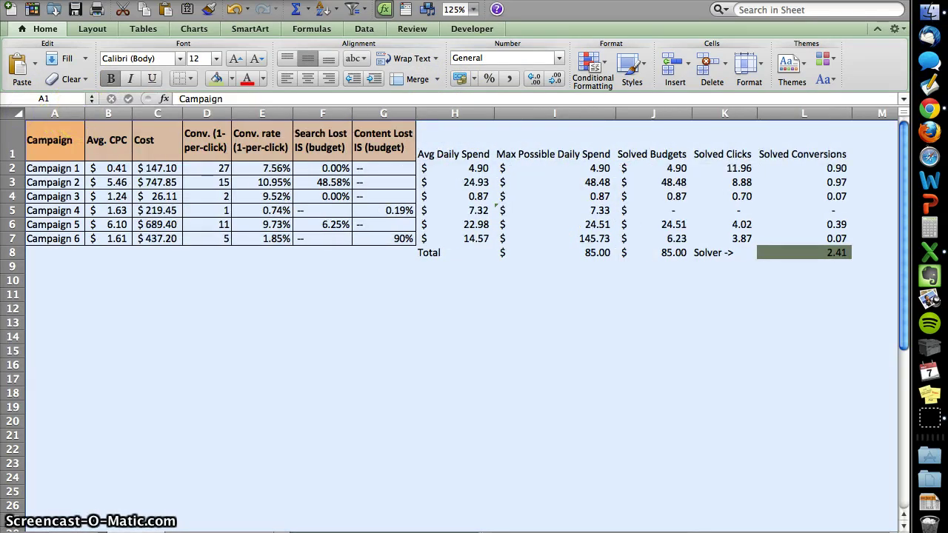
pyautogui.click(202, 168)
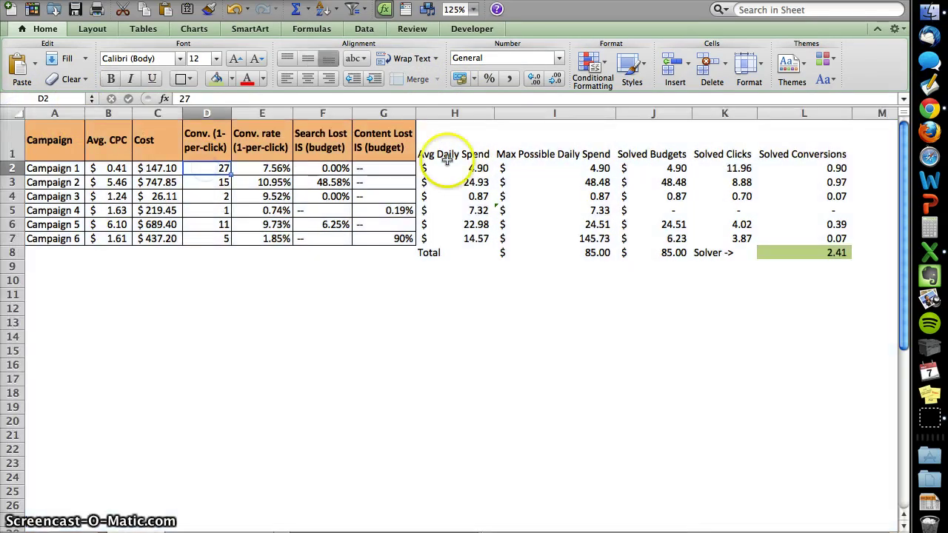
pyautogui.hscroll(1, 445, 160)
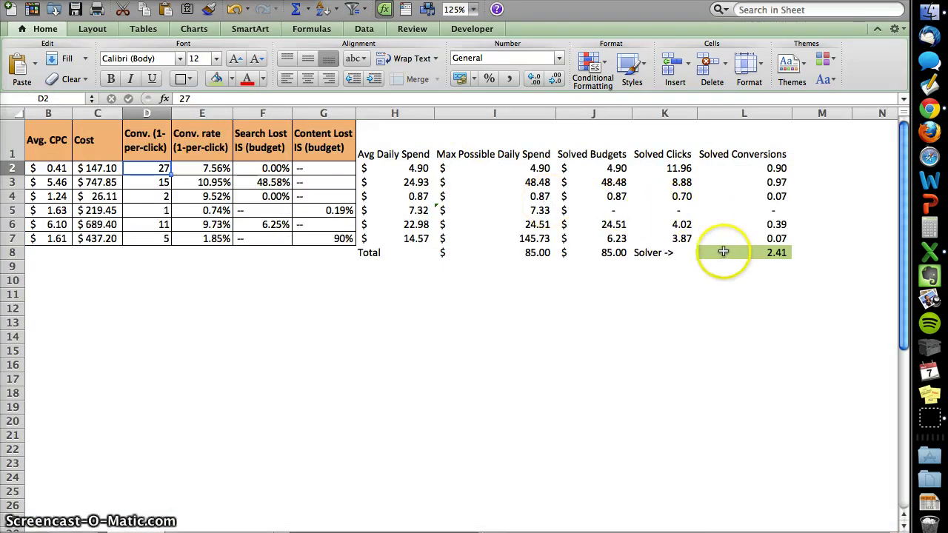
pyautogui.click(732, 252)
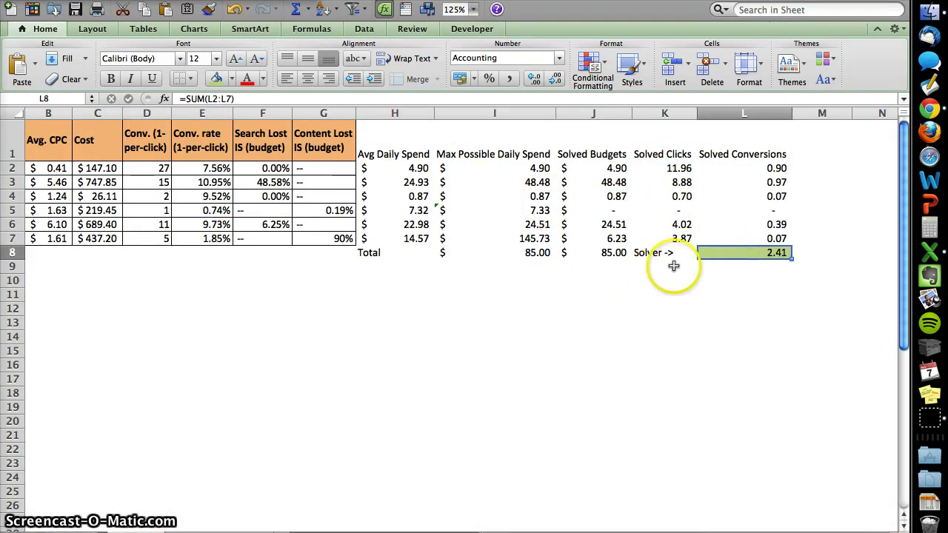
pyautogui.moveTo(574, 169); pyautogui.dragTo(596, 240)
pyautogui.click(603, 253)
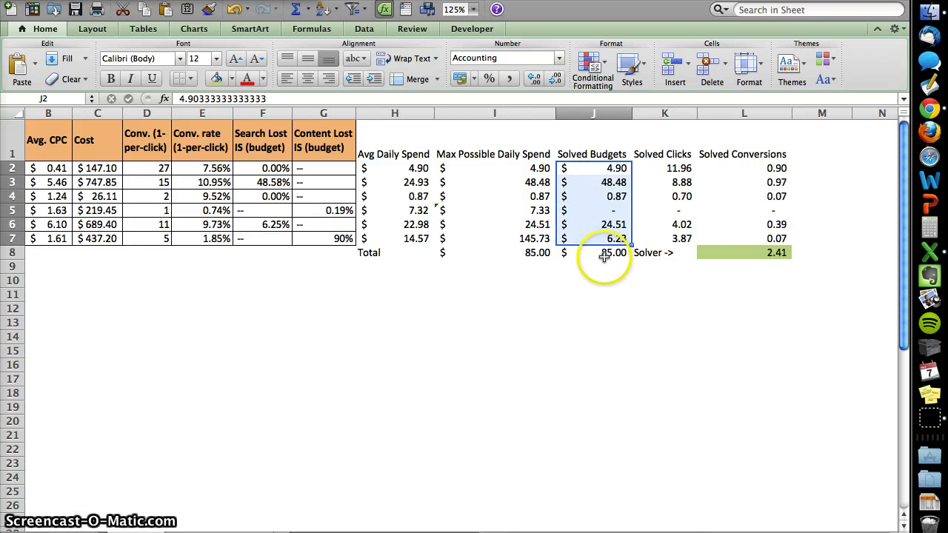
pyautogui.click(502, 253)
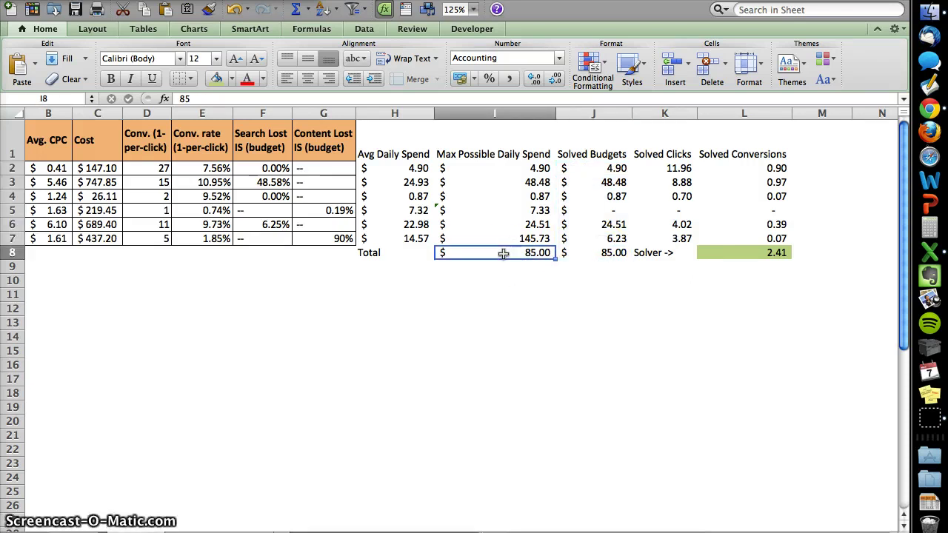
pyautogui.click(665, 265)
pyautogui.click(711, 256)
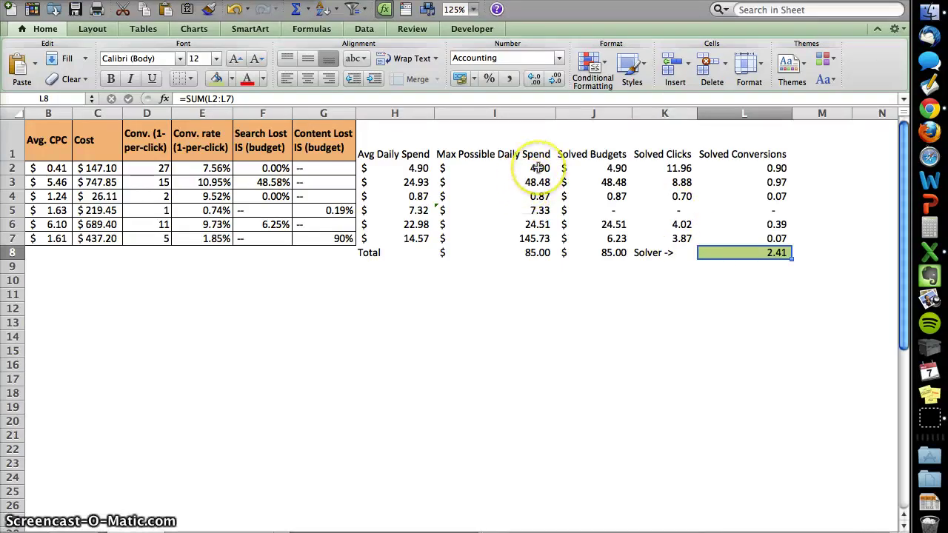
pyautogui.hscroll(-1, 538, 168)
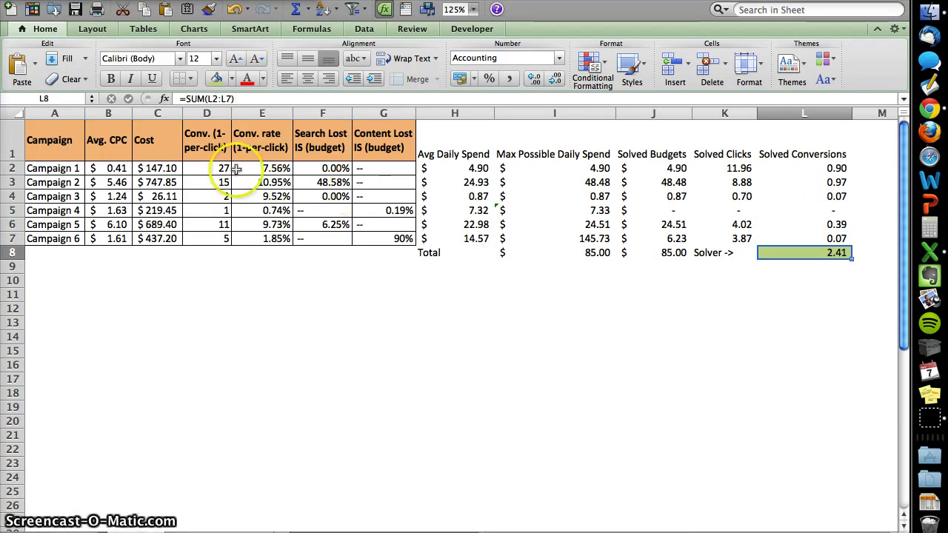
# Enter =61/30 in D9, showing 2.03333 current daily conversions to compare with Solver's result.
pyautogui.moveTo(226, 168); pyautogui.dragTo(208, 238)
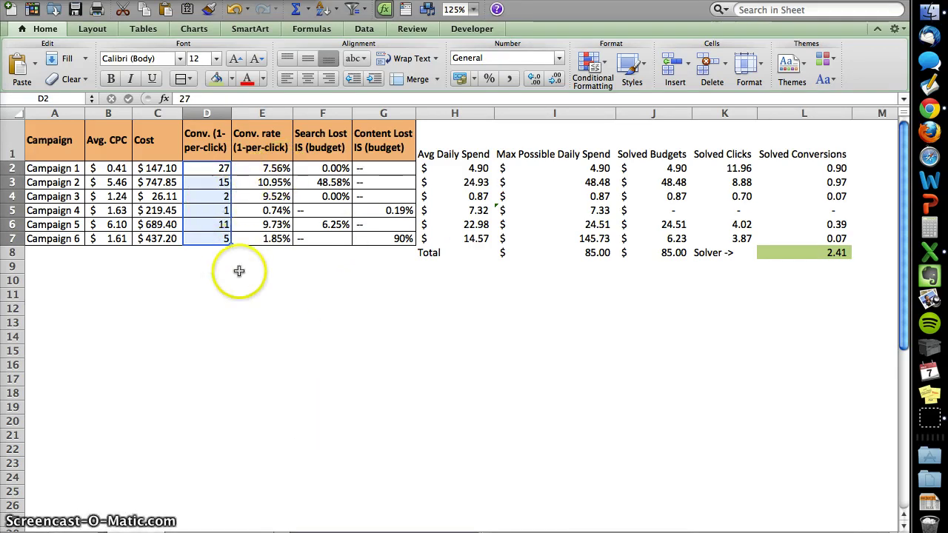
pyautogui.click(214, 257)
pyautogui.click(210, 266)
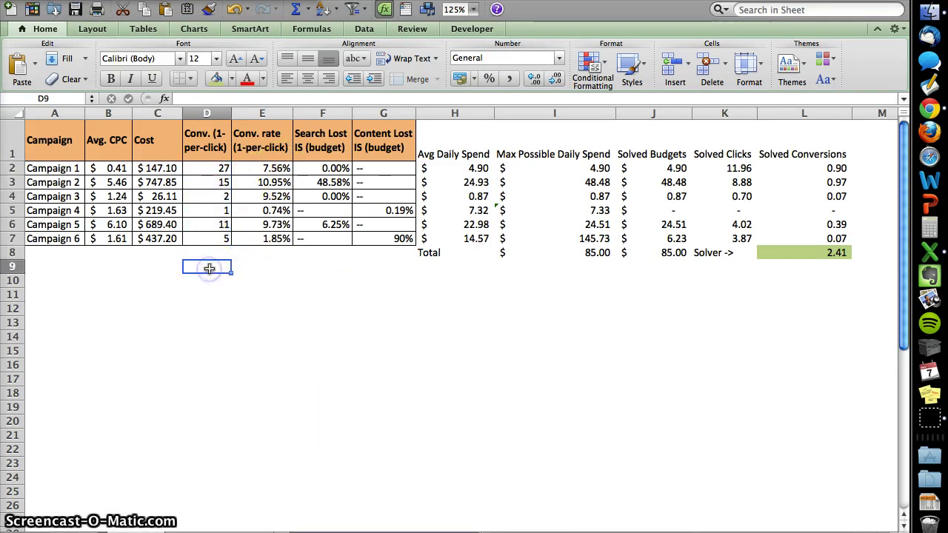
pyautogui.write('=61/30')
pyautogui.press('Return')
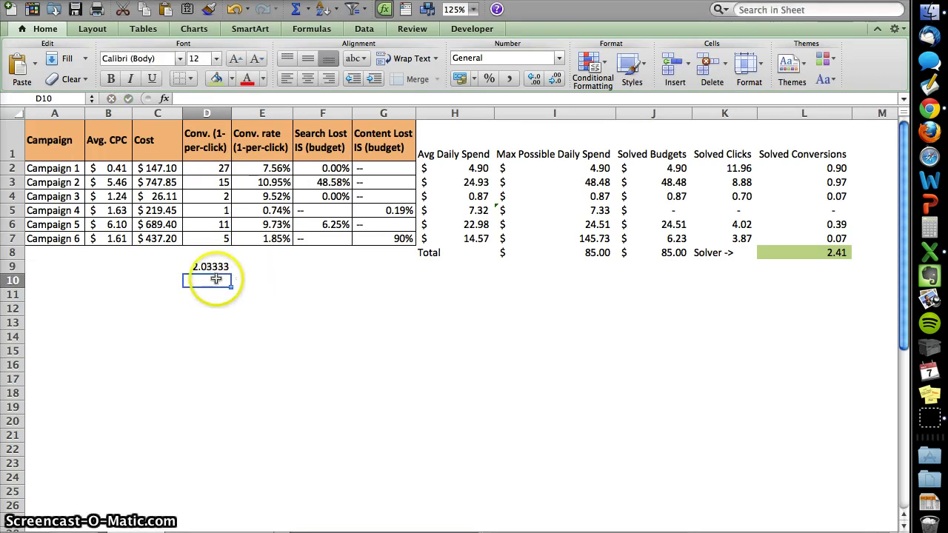
pyautogui.click(211, 266)
pyautogui.moveTo(212, 168); pyautogui.dragTo(224, 242)
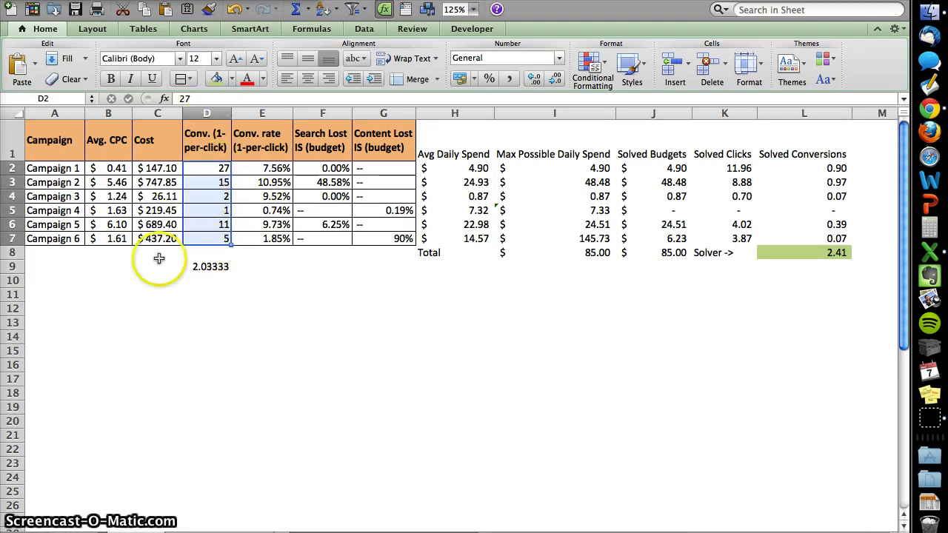
pyautogui.click(213, 266)
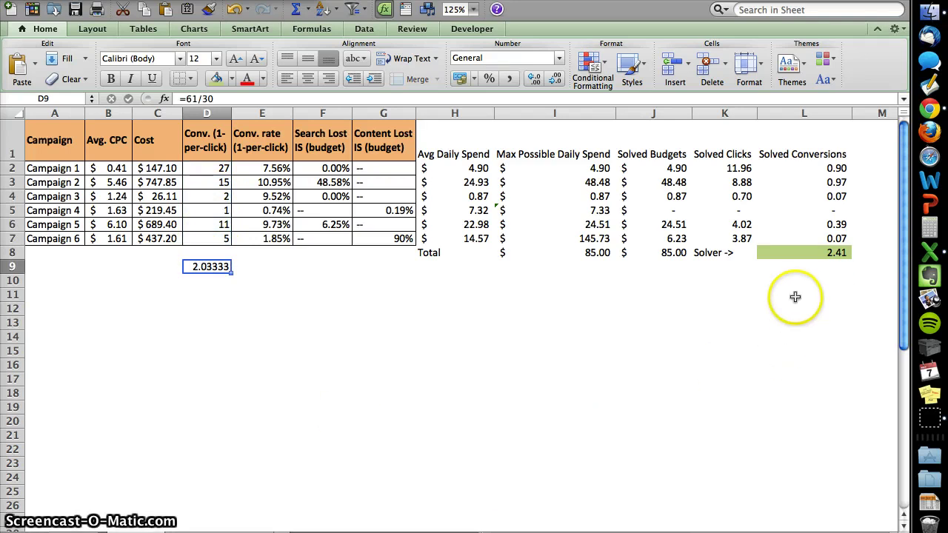
pyautogui.click(836, 241)
pyautogui.click(840, 252)
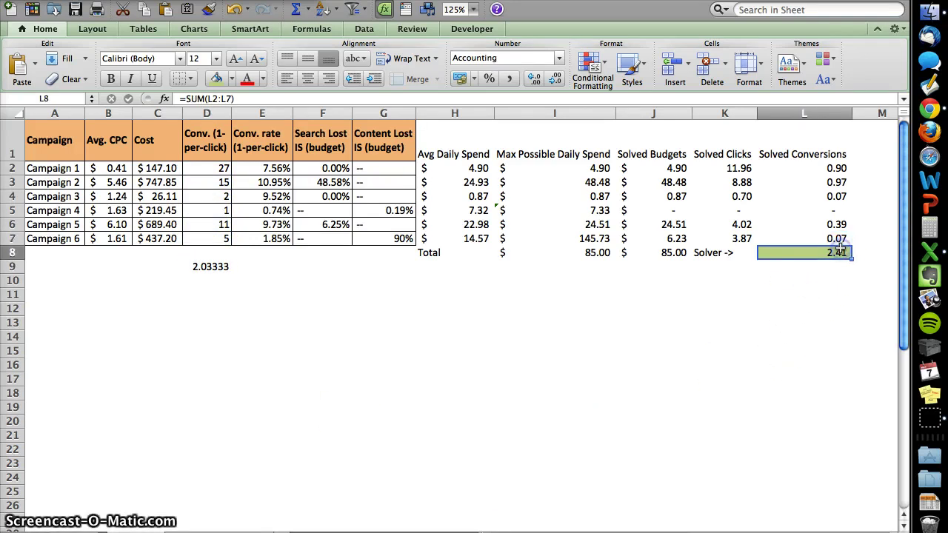